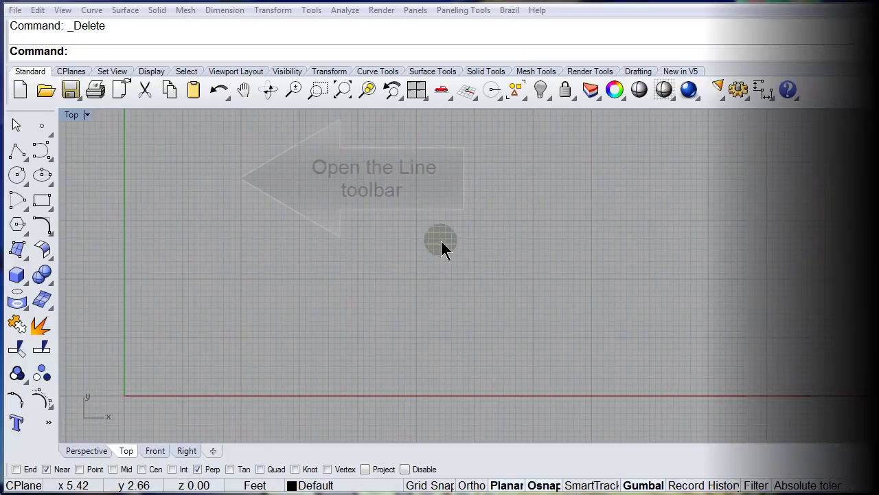
# Float the Lines tool group and, with Grid Snap on, draw a single line from (3, 2) to (7, 4) in the Top view.
pyautogui.click(21, 158)
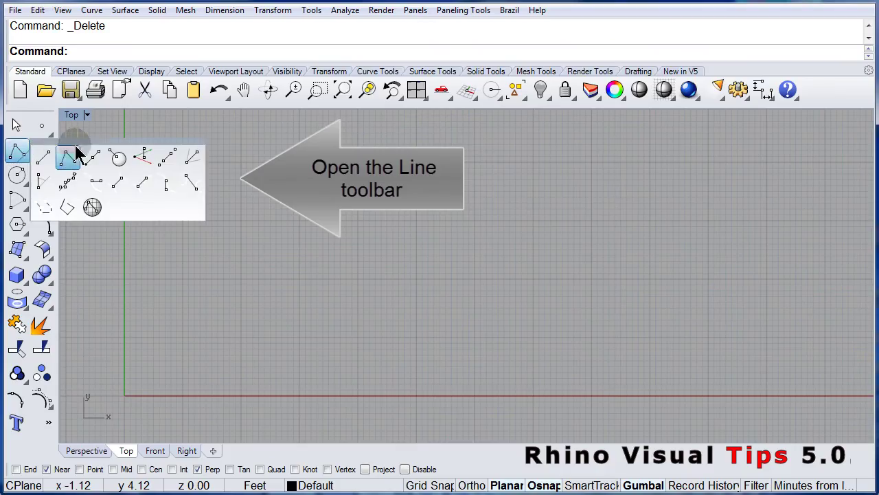
pyautogui.moveTo(80, 147); pyautogui.dragTo(127, 132)
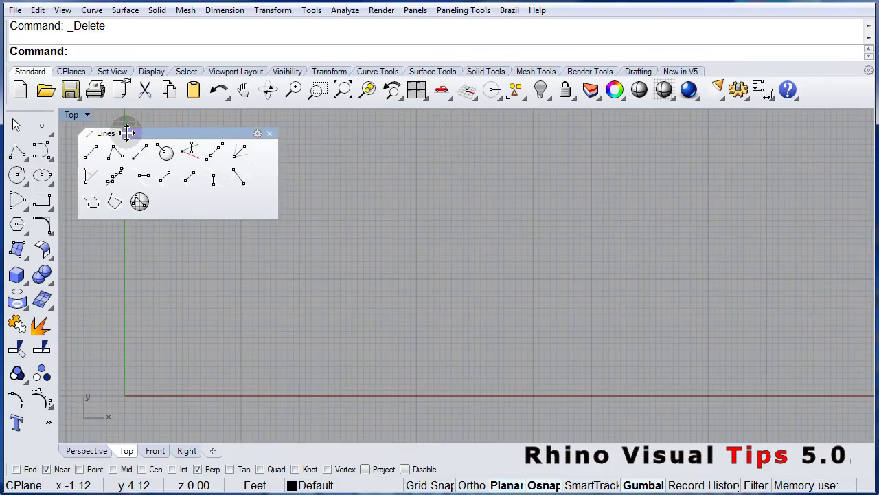
pyautogui.click(91, 153)
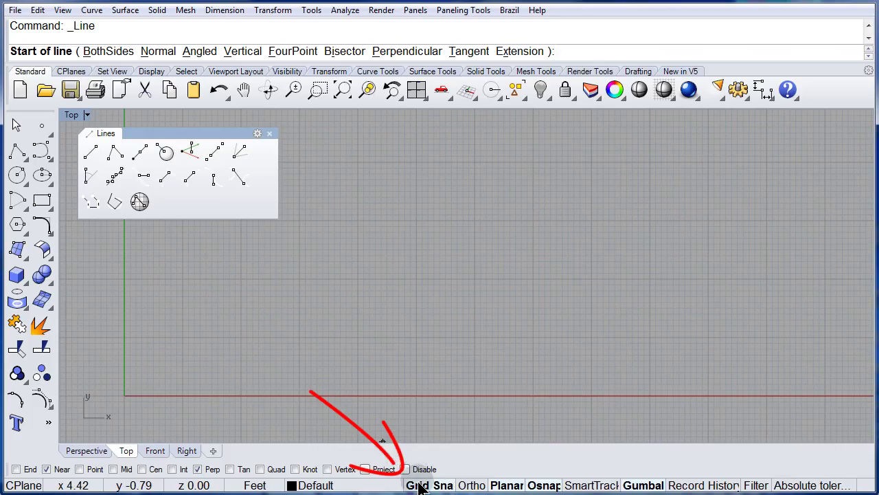
pyautogui.click(298, 278)
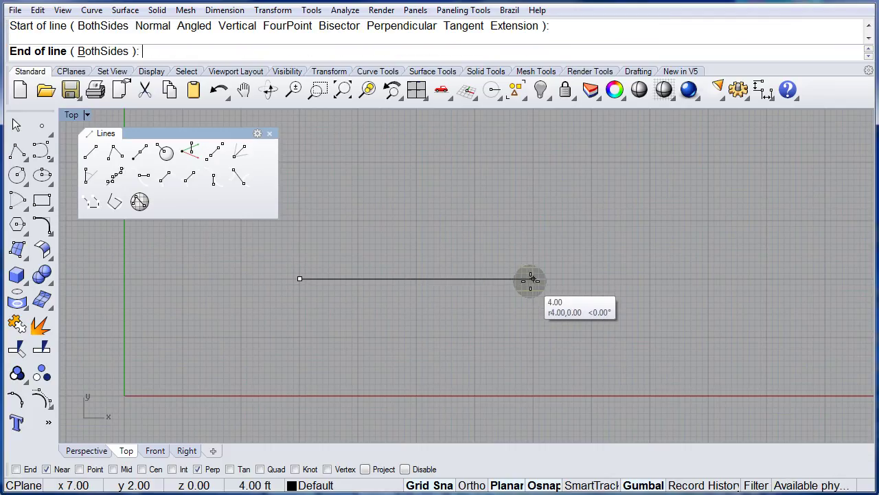
pyautogui.click(532, 162)
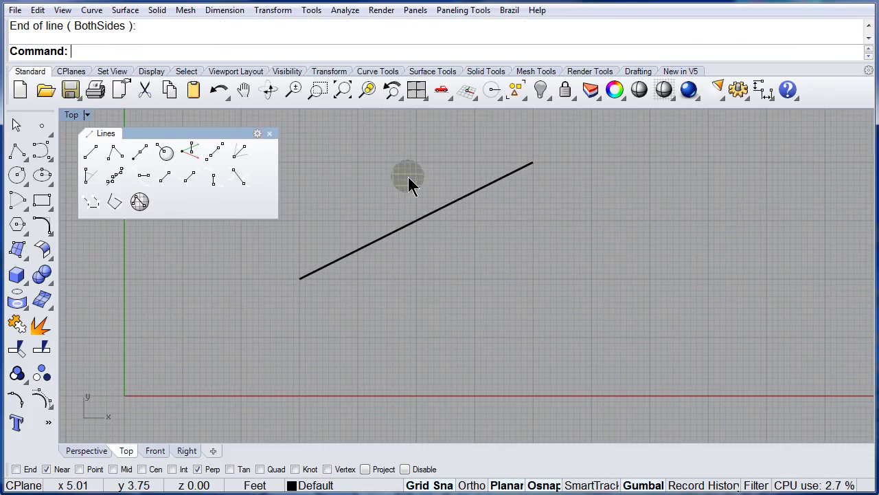
# Draw a horizontal line starting at (3, 1) with its length constrained to 2 ft, extending in the positive x direction.
pyautogui.click(87, 158)
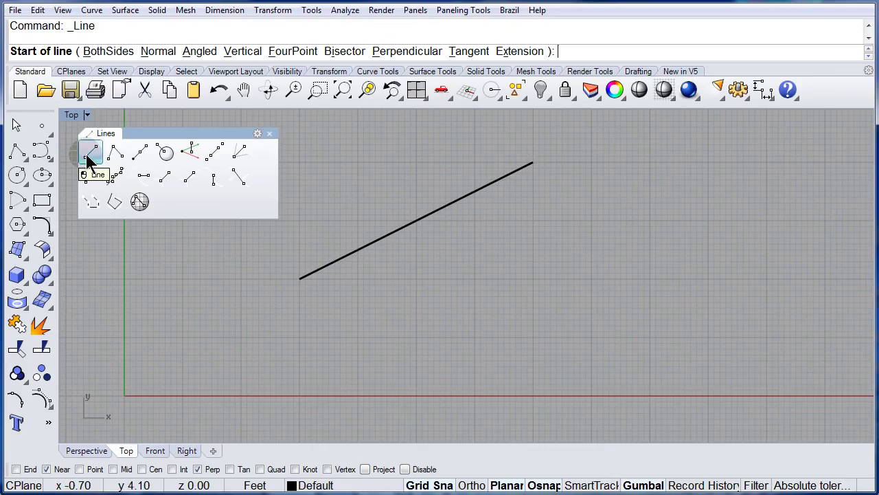
pyautogui.click(299, 336)
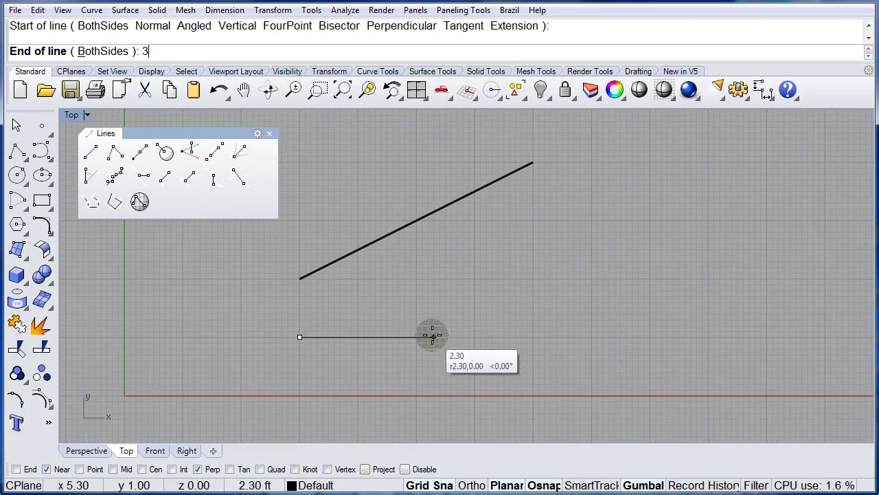
pyautogui.press('Return')
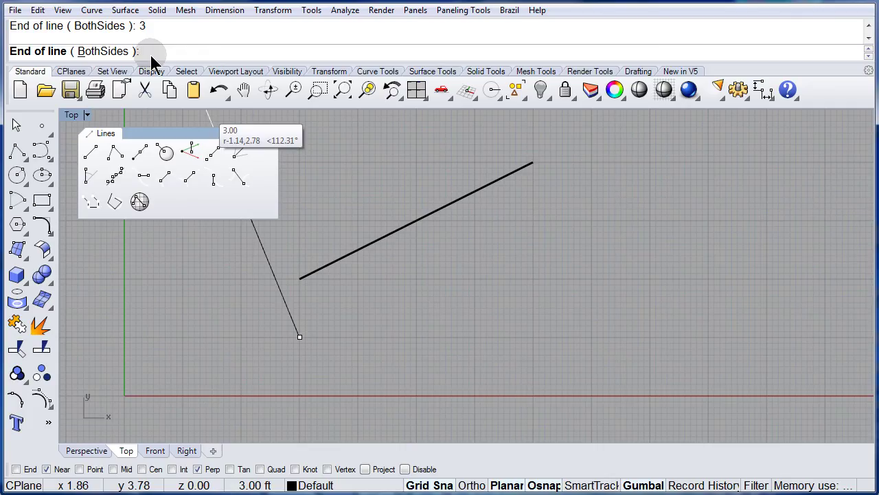
pyautogui.press('Return')
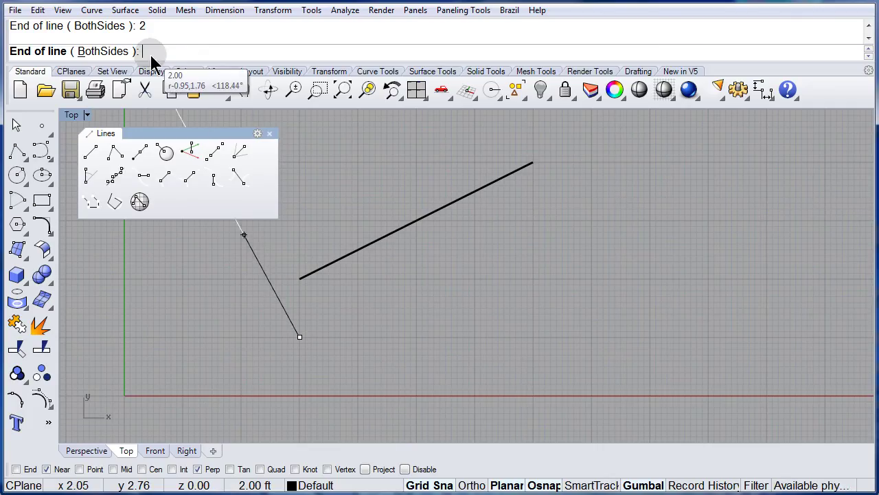
pyautogui.click(416, 337)
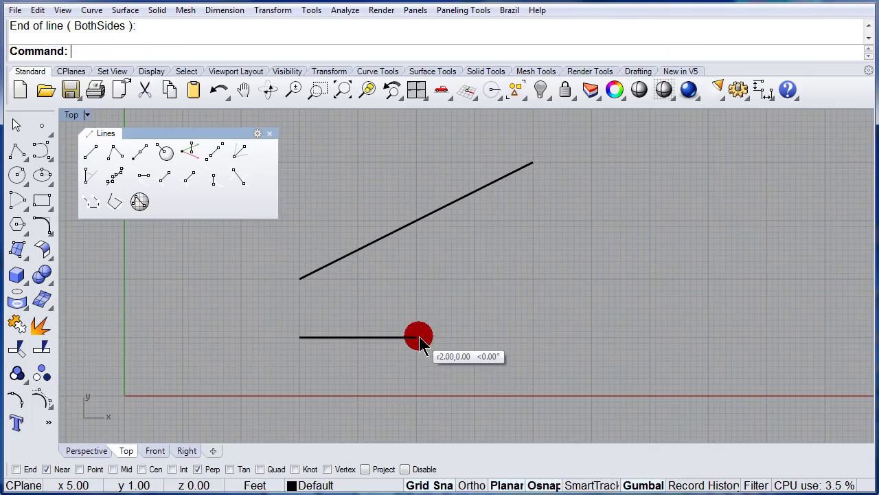
# With Ortho turned on, draw a horizontal line from (7, 2) to (5, 2).
pyautogui.click(92, 156)
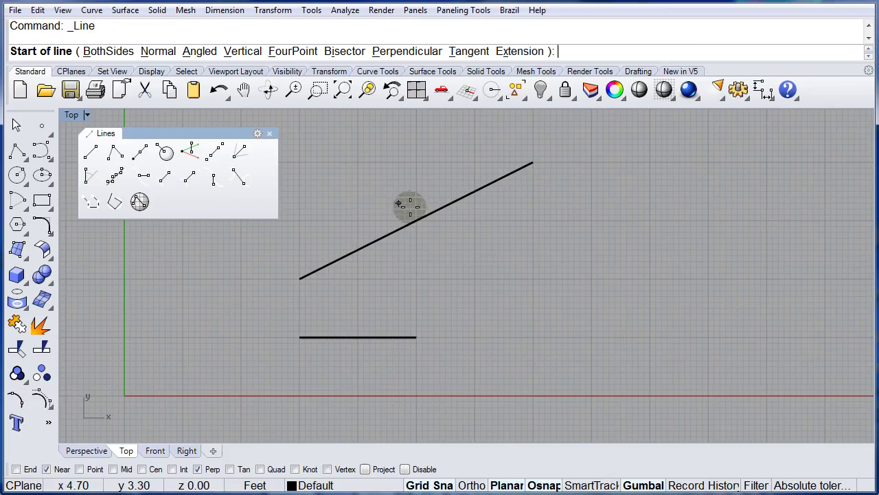
pyautogui.click(532, 278)
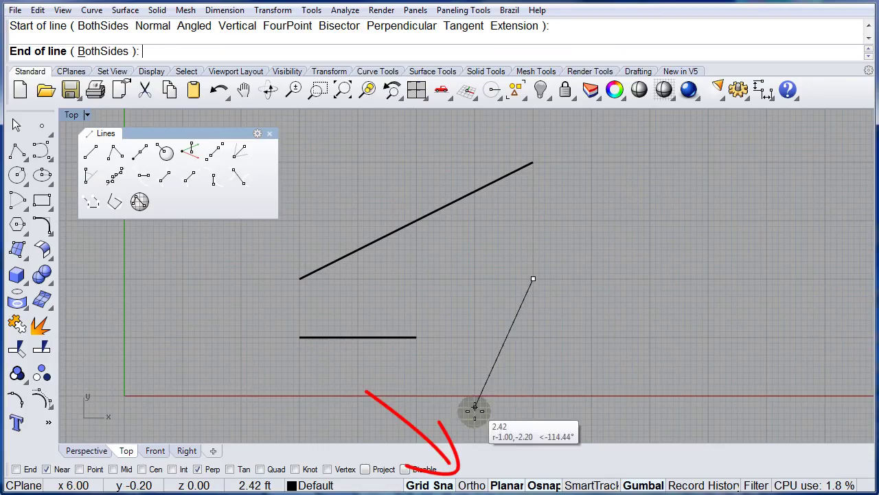
pyautogui.click(472, 485)
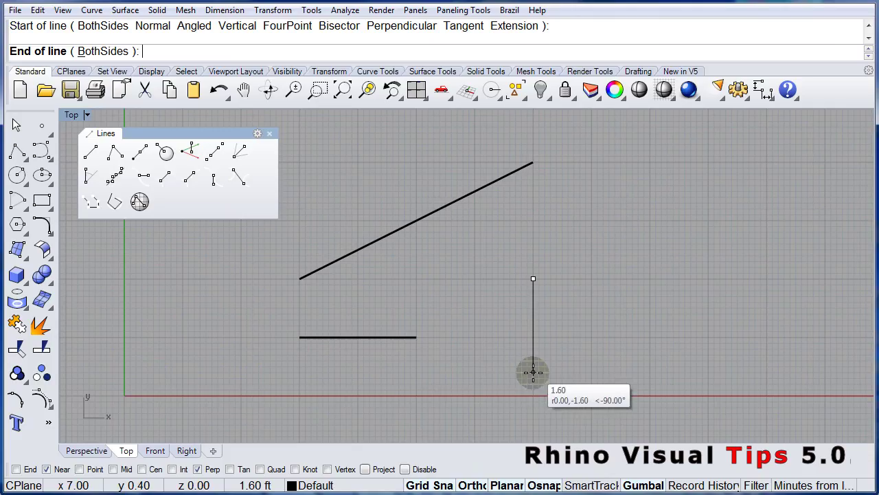
pyautogui.click(417, 279)
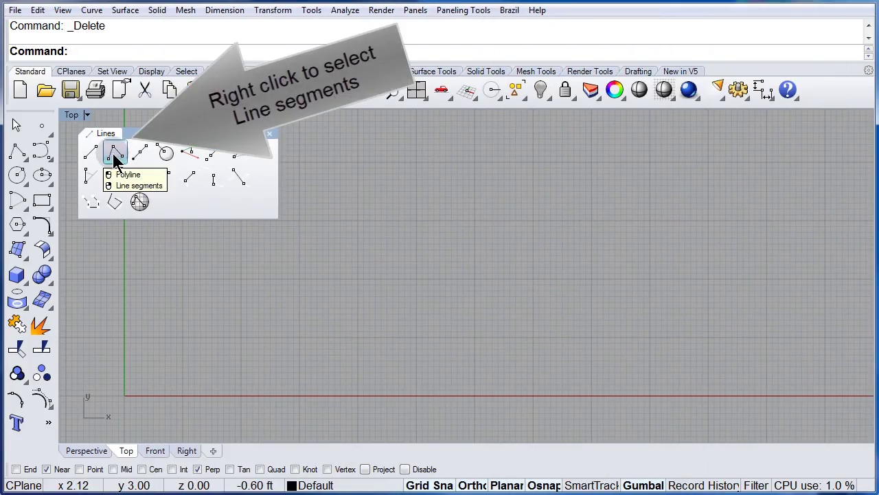
# Draw a closed outline of separate line segments through (4, 1), (4, 4), (6, 4), (6, 3), (8, 3), (8, 2), (6, 2) and (6, 1).
pyautogui.rightClick(116, 155)
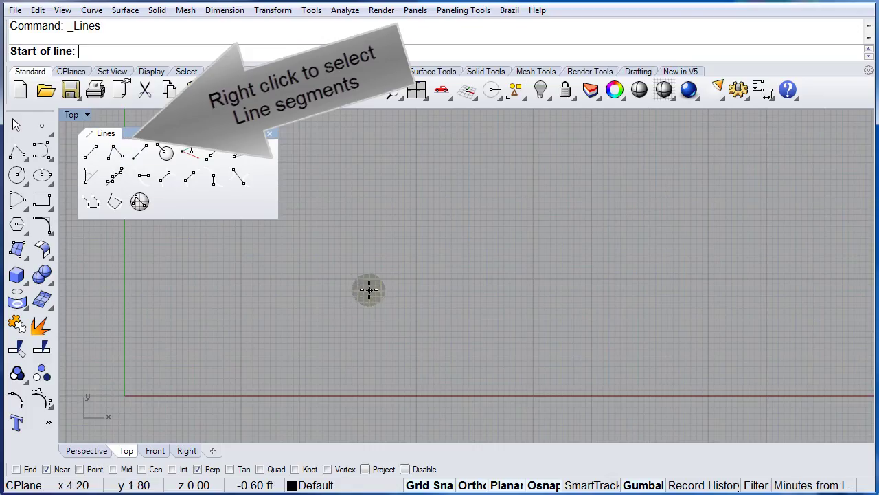
pyautogui.click(357, 337)
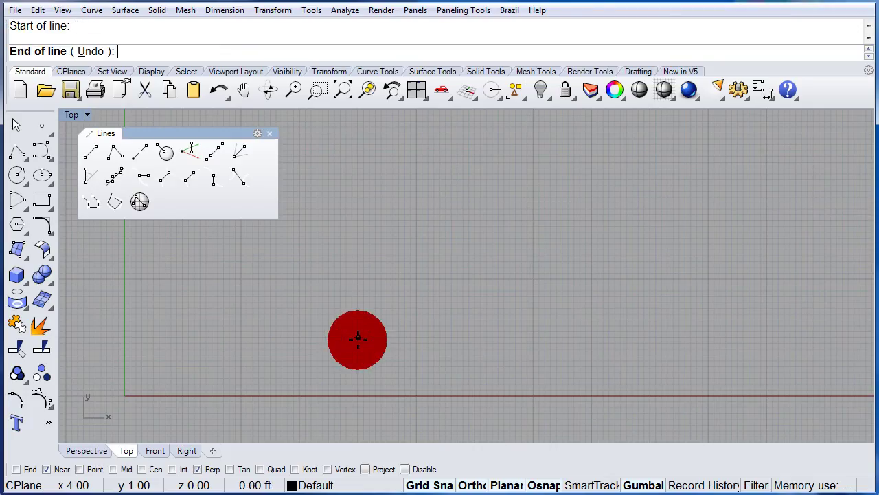
pyautogui.click(358, 163)
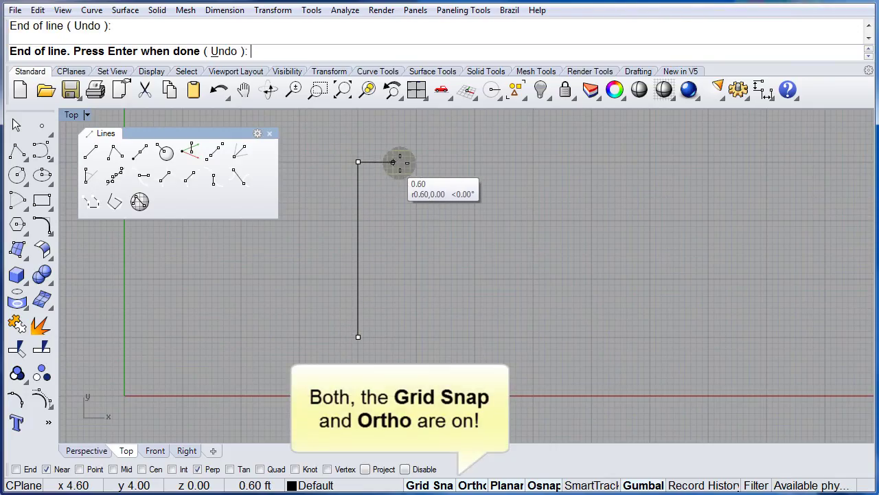
pyautogui.click(474, 162)
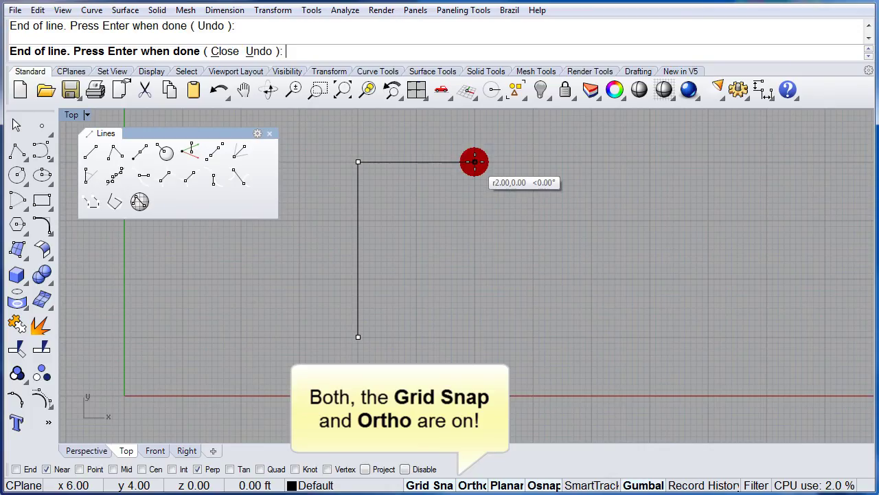
pyautogui.click(475, 220)
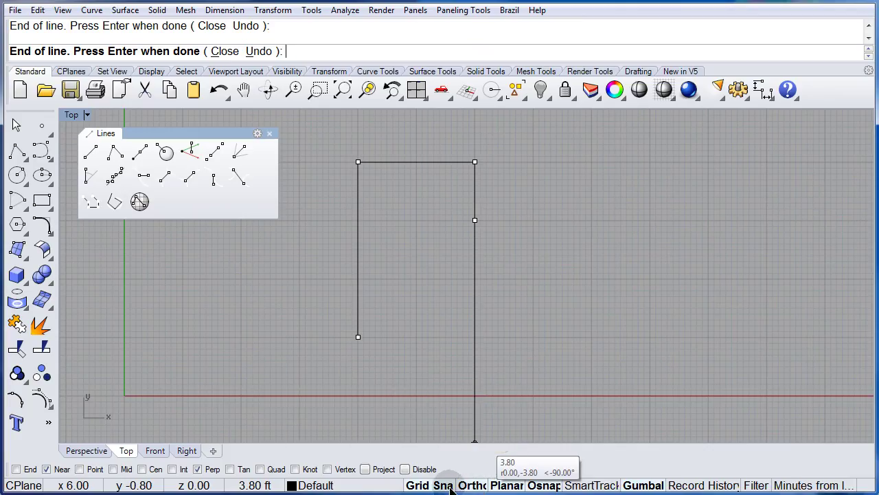
pyautogui.click(591, 220)
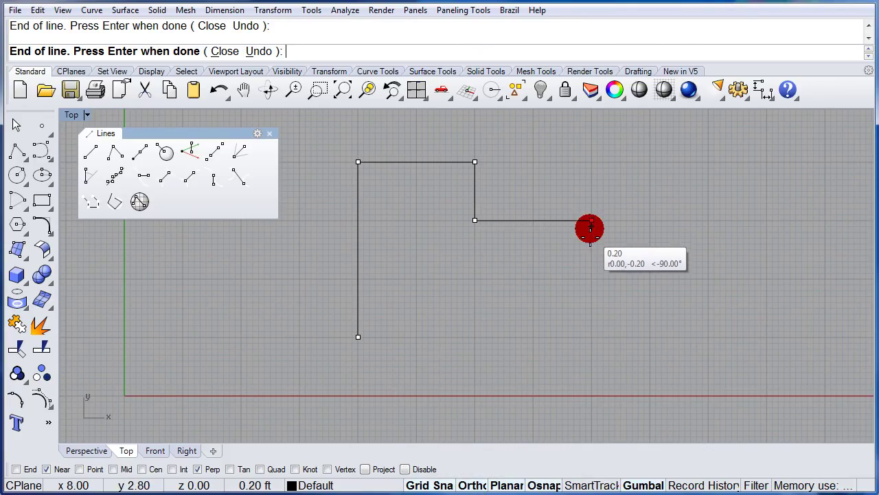
pyautogui.click(591, 279)
pyautogui.click(474, 278)
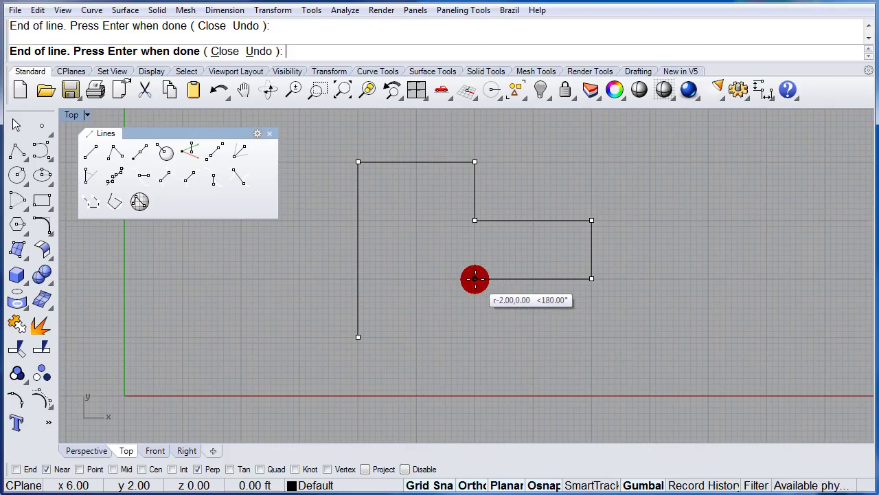
pyautogui.click(474, 337)
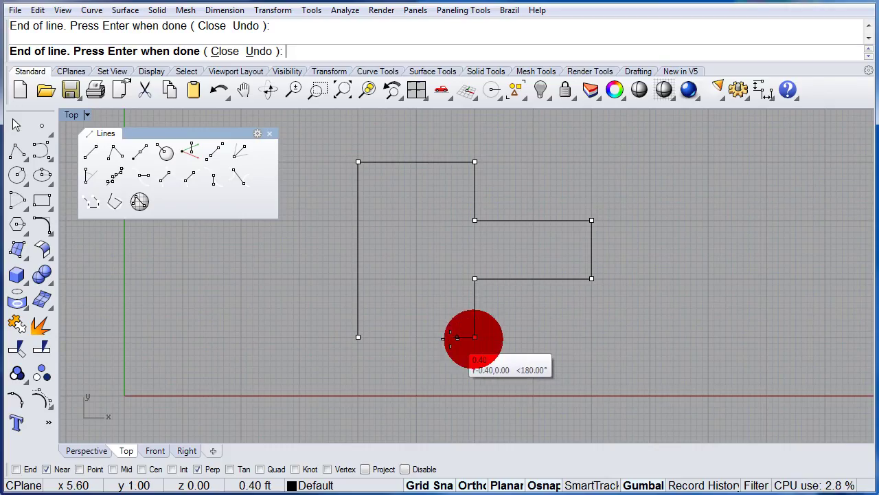
pyautogui.click(358, 337)
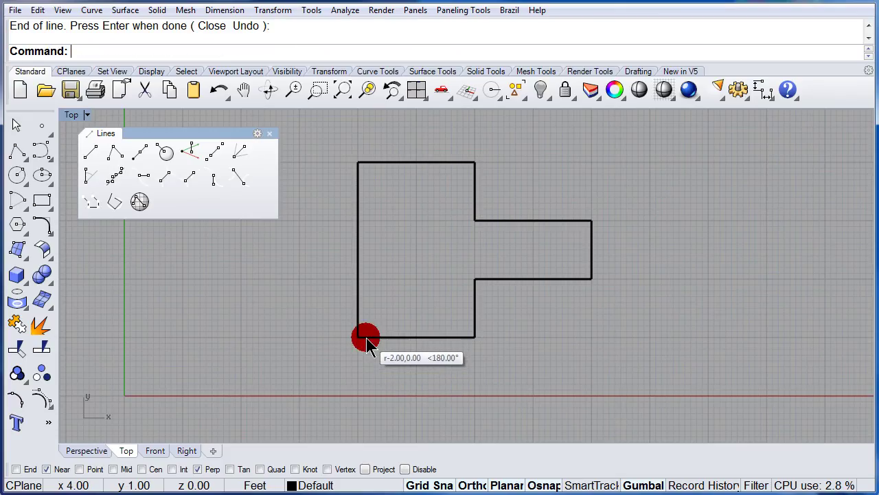
# Select individual segments of the outline, and move its long left vertical segment about 0.6 ft outward in the negative x direction.
pyautogui.keyDown('ctrl'); pyautogui.keyDown('shift'); pyautogui.click(359, 230); pyautogui.keyUp('shift'); pyautogui.keyUp('ctrl')
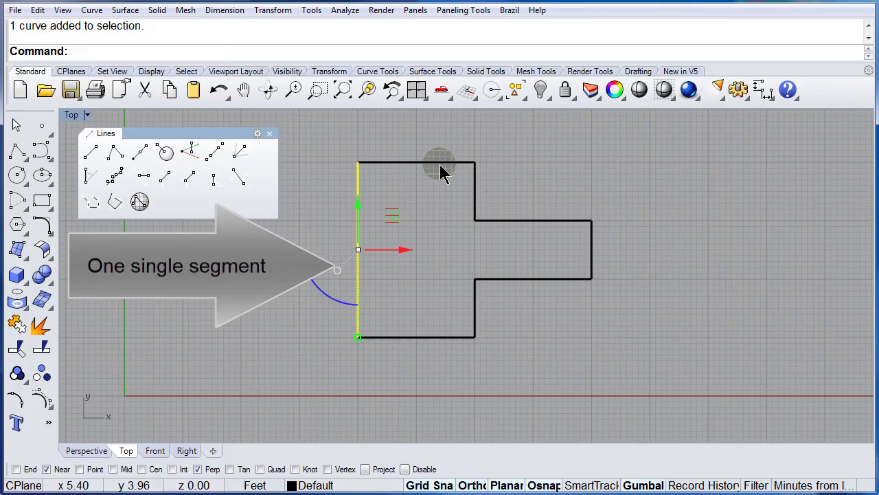
pyautogui.keyDown('ctrl'); pyautogui.keyDown('shift'); pyautogui.click(440, 163); pyautogui.keyUp('shift'); pyautogui.keyUp('ctrl')
pyautogui.keyDown('ctrl'); pyautogui.keyDown('shift'); pyautogui.click(591, 238); pyautogui.keyUp('shift'); pyautogui.keyUp('ctrl')
pyautogui.keyDown('ctrl'); pyautogui.keyDown('shift'); pyautogui.click(355, 253); pyautogui.keyUp('shift'); pyautogui.keyUp('ctrl')
pyautogui.moveTo(404, 250); pyautogui.dragTo(365, 250)
# Move the outline's bottom horizontal segment downward, away from the shape, and deselect it.
pyautogui.keyDown('ctrl'); pyautogui.keyDown('shift'); pyautogui.click(410, 337); pyautogui.keyUp('shift'); pyautogui.keyUp('ctrl')
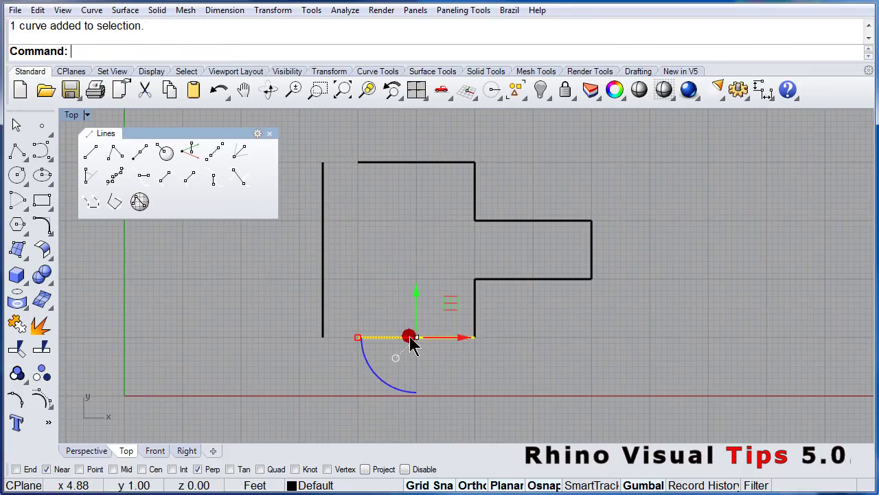
pyautogui.click(413, 292)
pyautogui.moveTo(413, 293); pyautogui.dragTo(413, 325)
pyautogui.click(573, 351)
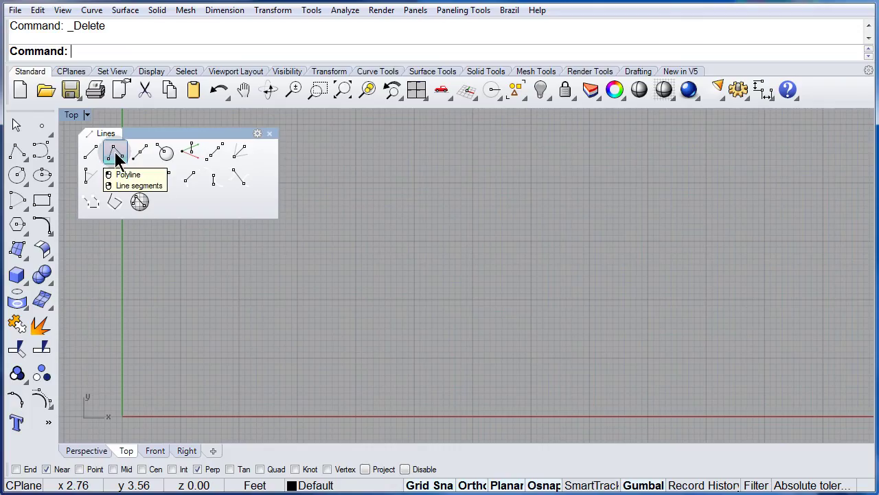
# Start a polyline at (5, 2) in Line mode and add a vertical 1 ft segment up to (5, 3).
pyautogui.click(115, 153)
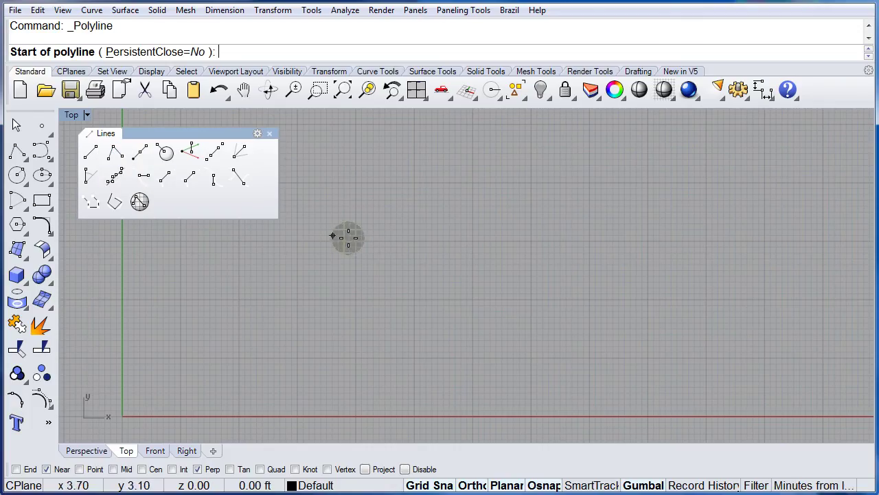
pyautogui.click(413, 300)
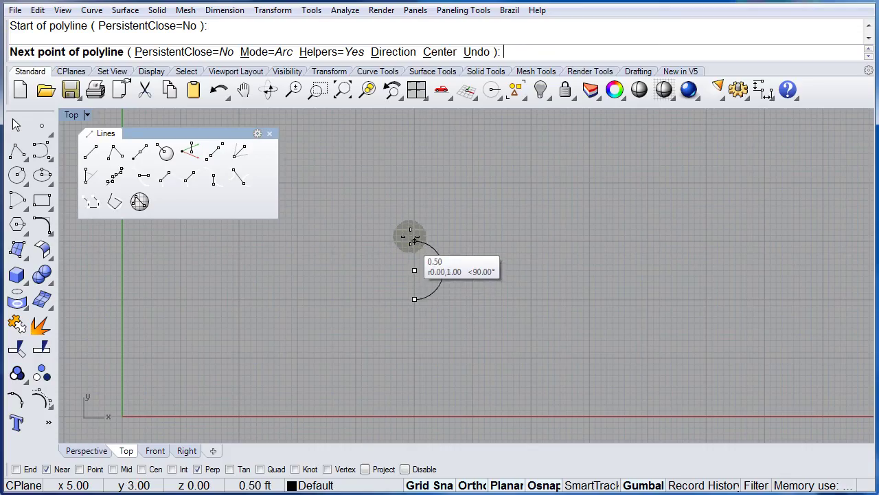
pyautogui.click(275, 54)
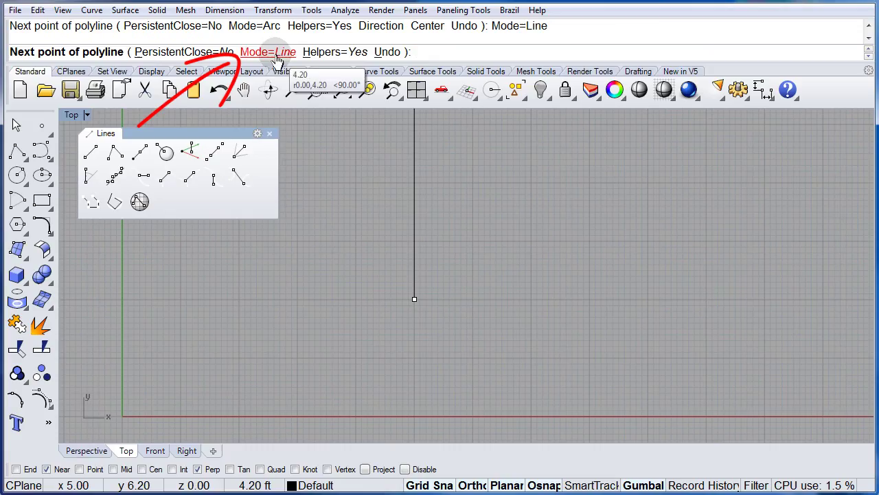
pyautogui.click(415, 240)
pyautogui.scroll(1, 415, 240)
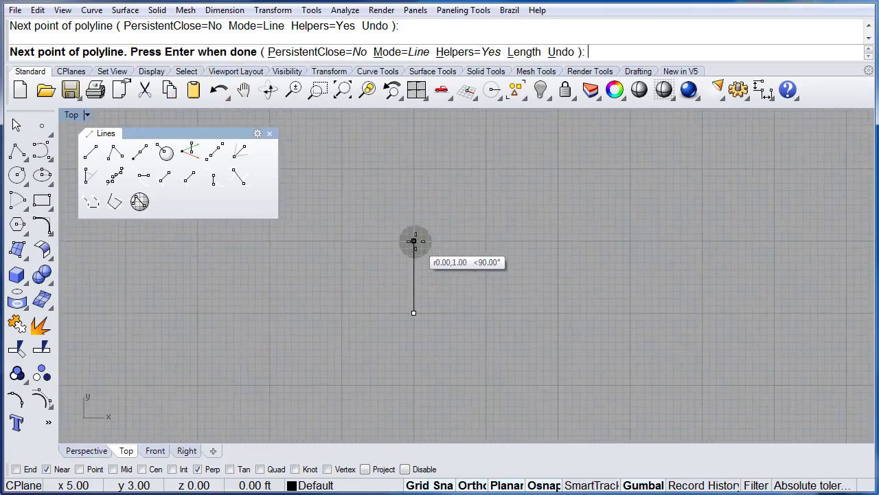
pyautogui.scroll(1, 415, 240)
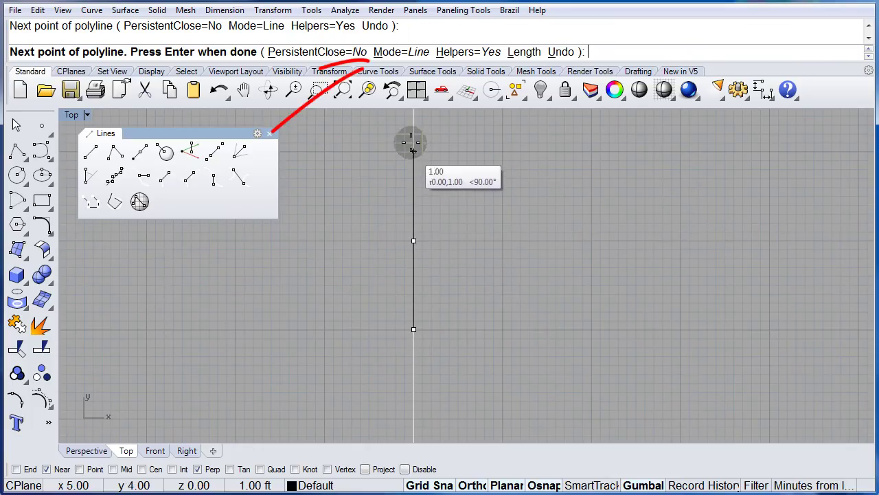
# Continue the polyline in Arc mode with a quarter arc centred at (6, 3) and ending at (6, 4).
pyautogui.click(402, 55)
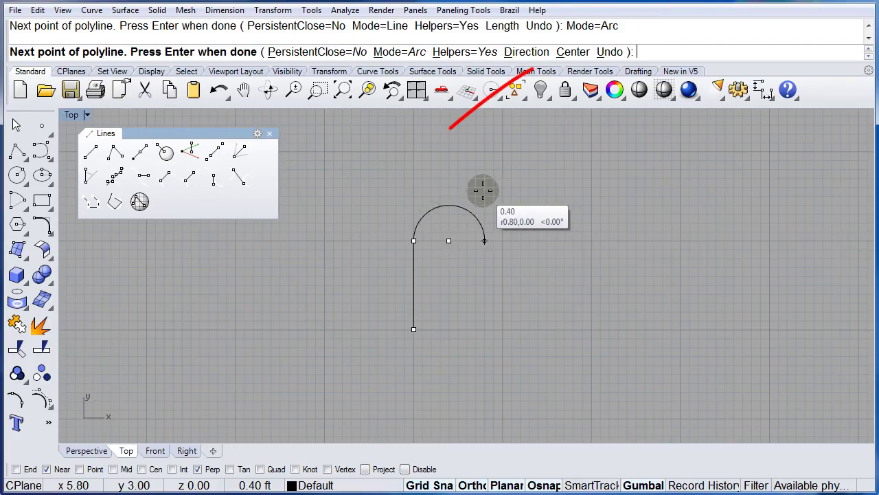
pyautogui.click(572, 53)
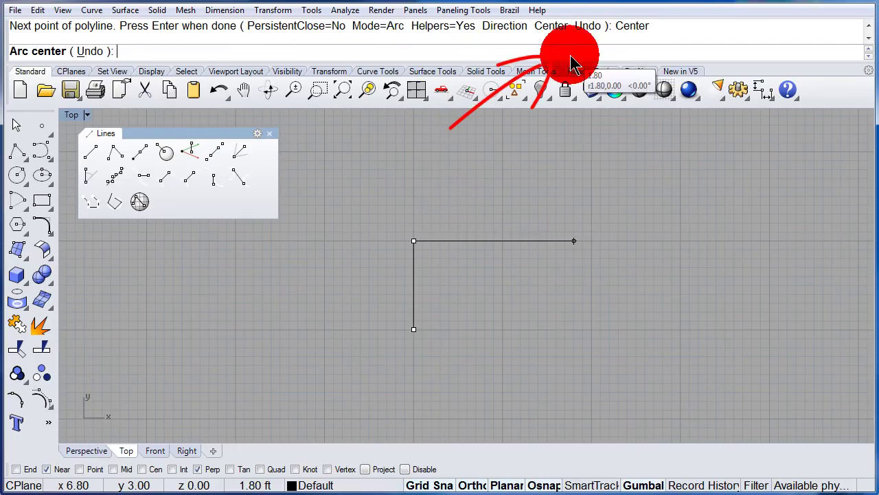
pyautogui.click(502, 240)
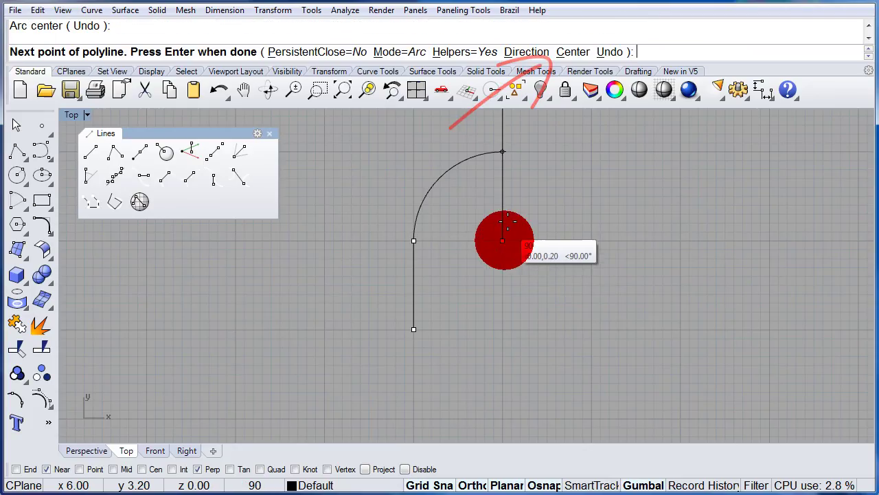
pyautogui.click(503, 151)
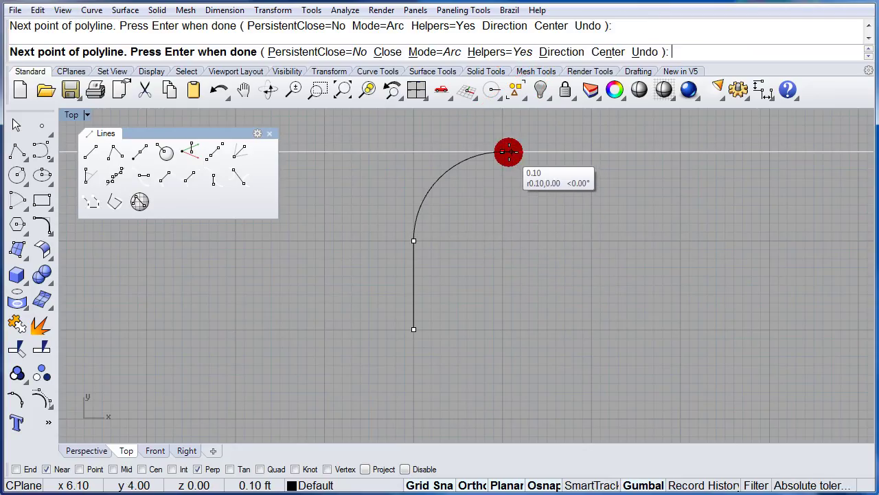
# Switch the polyline to Line mode and add a horizontal 2 ft segment ending at (8, 4).
pyautogui.click(436, 53)
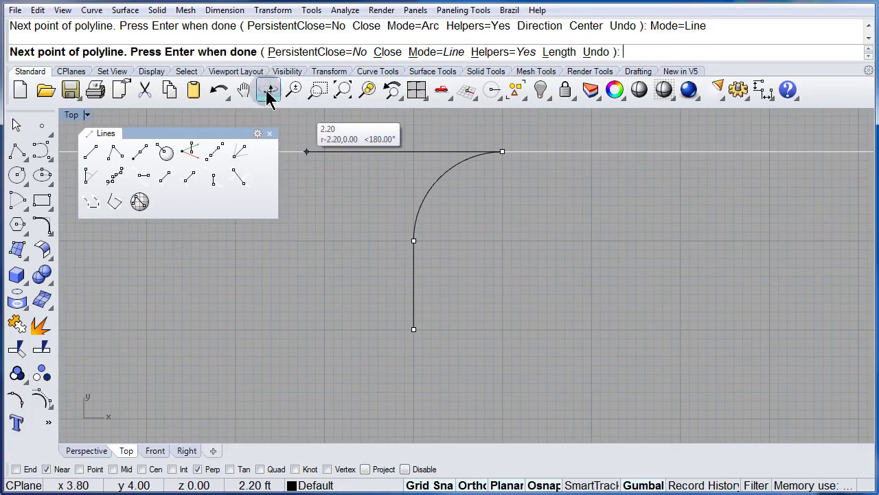
pyautogui.click(245, 90)
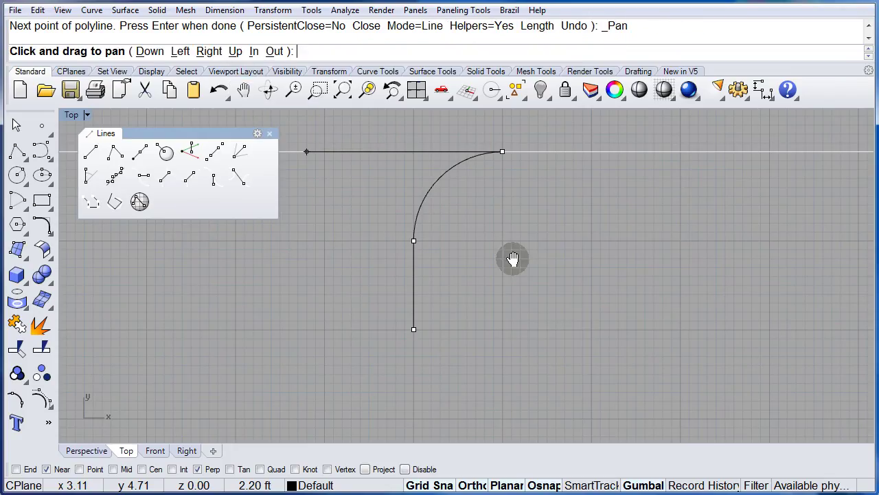
pyautogui.moveTo(517, 260); pyautogui.dragTo(416, 273)
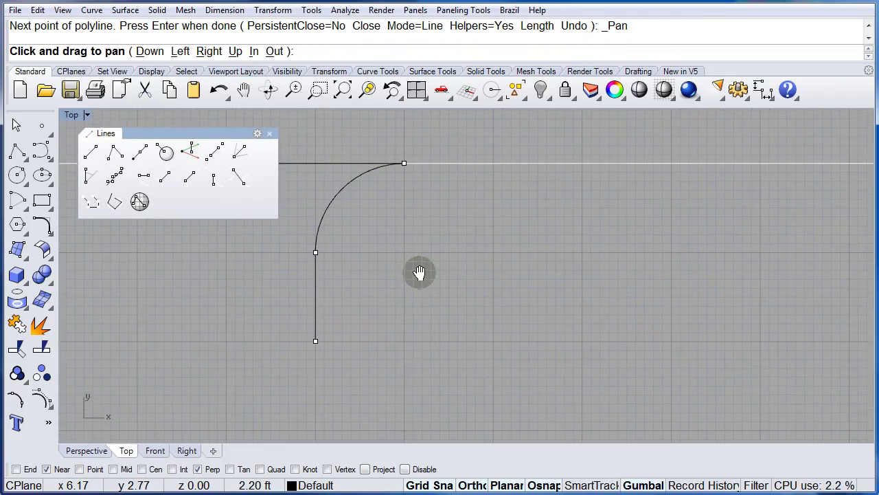
pyautogui.press('Return')
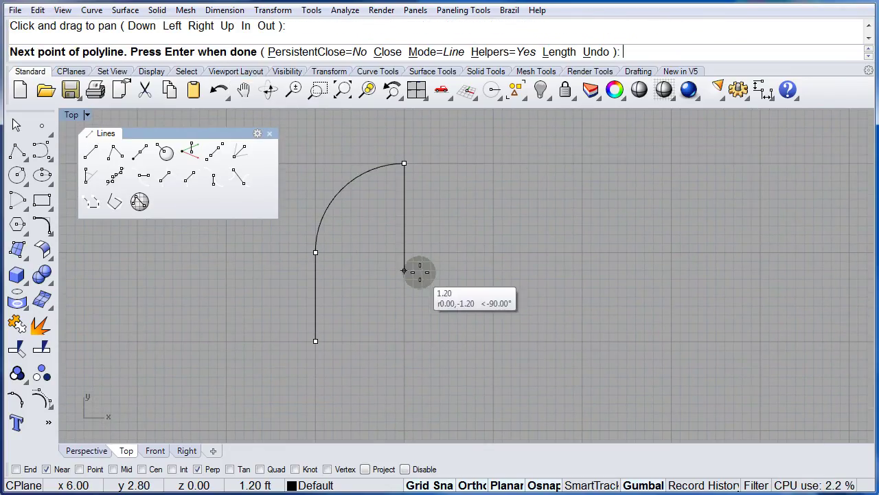
pyautogui.click(582, 165)
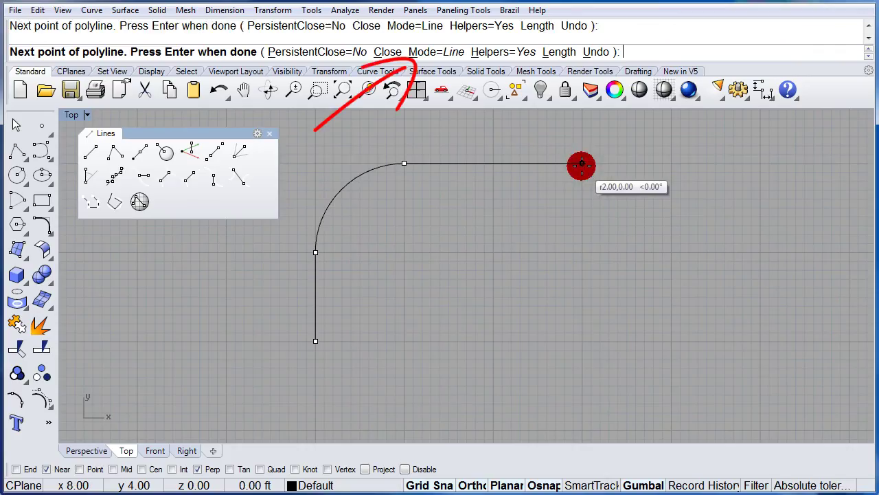
# Continue the polyline in Arc mode with a quarter arc centred at (8, 3) and ending at (9, 3).
pyautogui.click(436, 54)
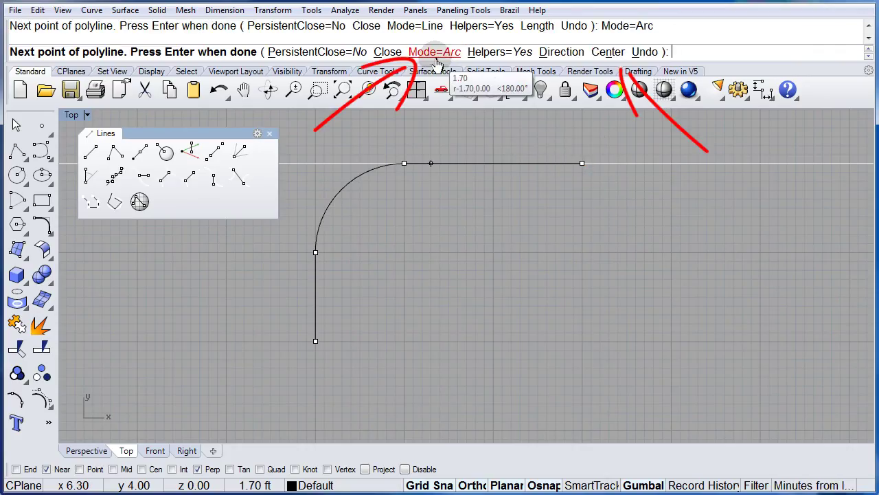
pyautogui.click(608, 55)
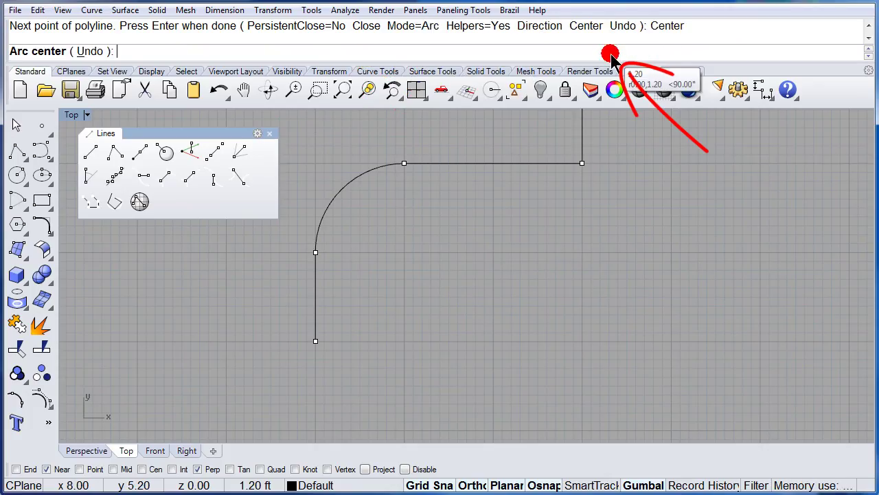
pyautogui.click(582, 252)
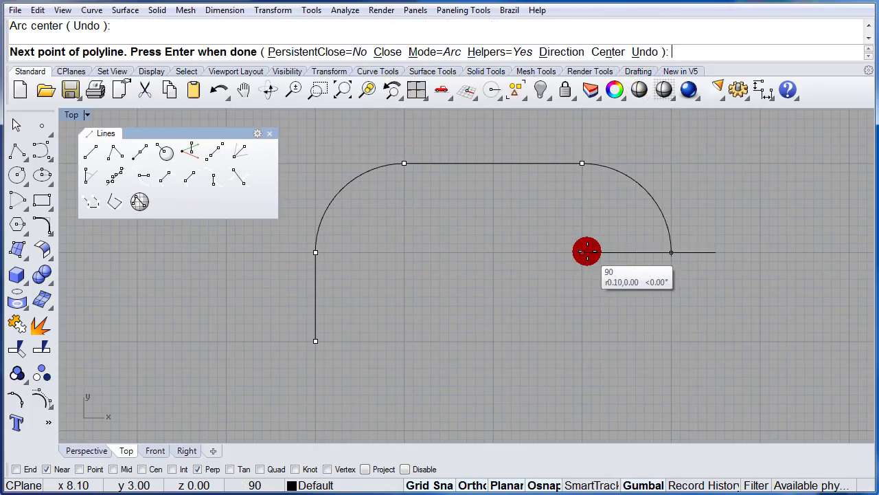
pyautogui.click(670, 253)
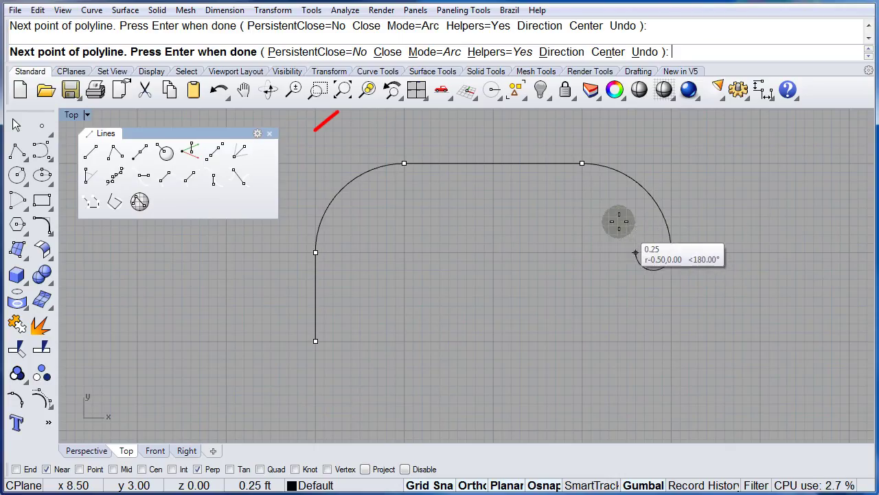
# Return the polyline to Line mode and add straight segments through (9, 2), (8, 2) and (8, 3).
pyautogui.click(434, 53)
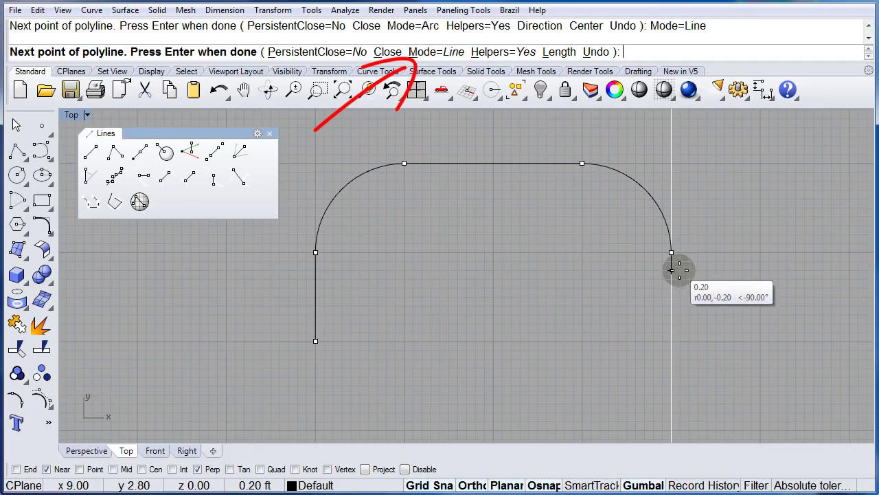
pyautogui.click(673, 341)
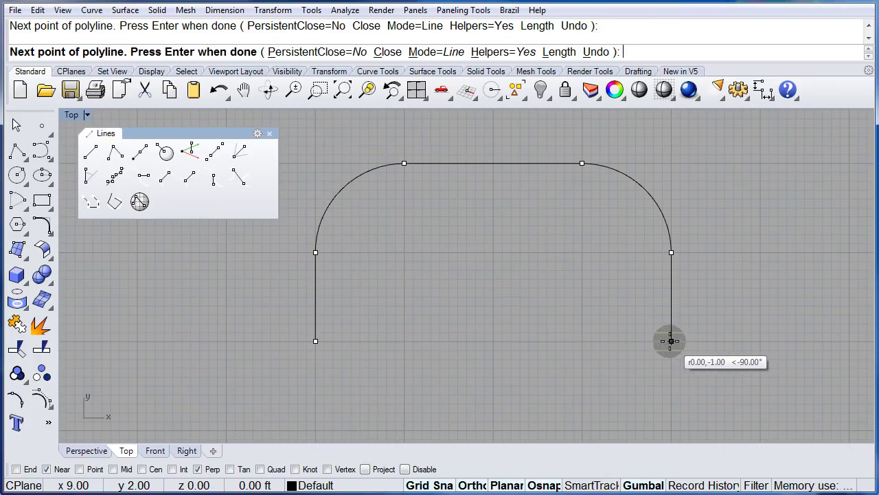
pyautogui.click(582, 340)
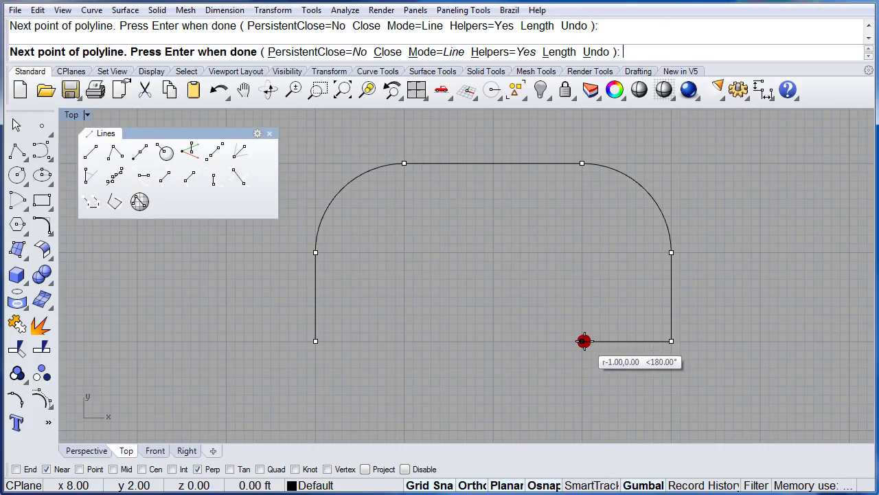
pyautogui.click(581, 252)
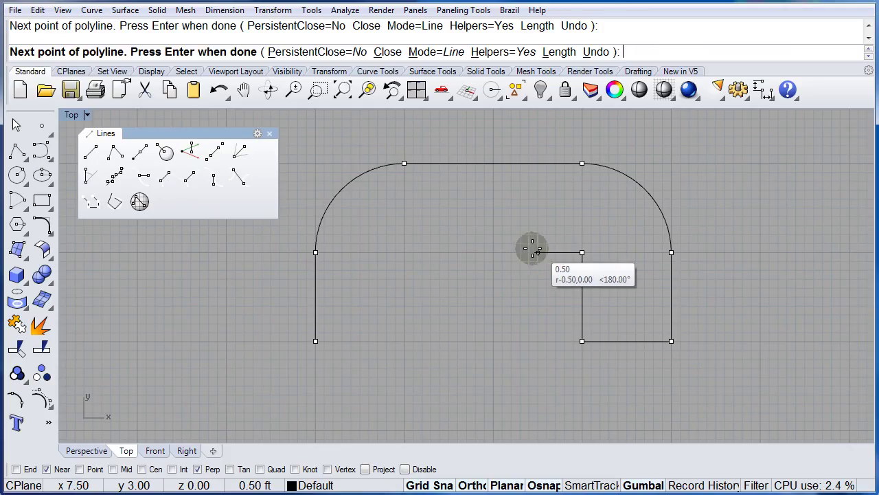
# Add segments to (6, 3) and (6, 2), close the polyline at its start point (5, 2), and select and deselect the shape.
pyautogui.click(404, 250)
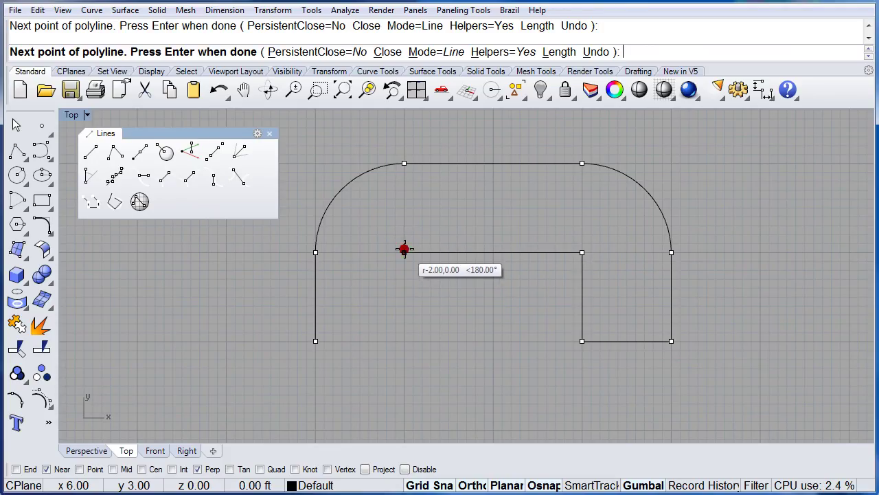
pyautogui.click(404, 342)
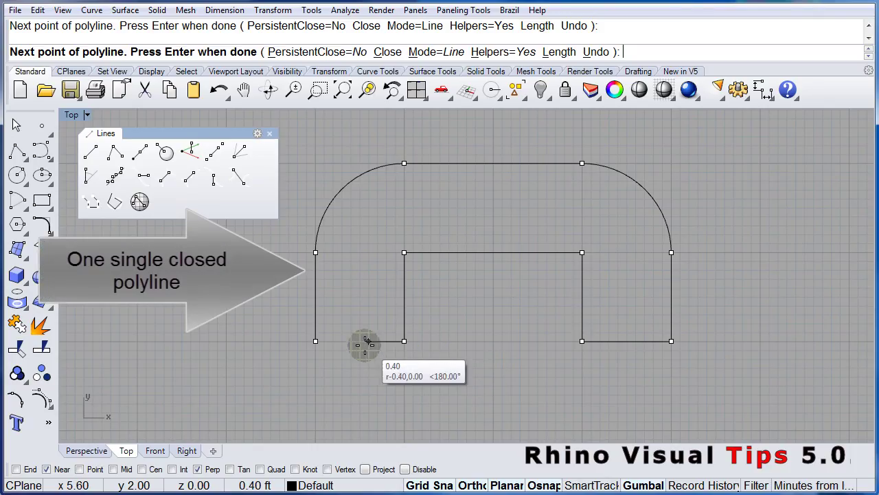
pyautogui.click(315, 341)
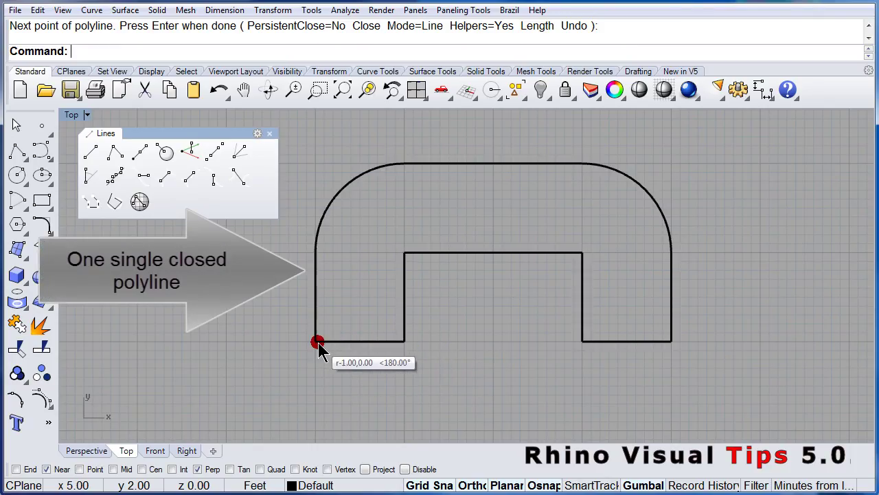
pyautogui.click(498, 165)
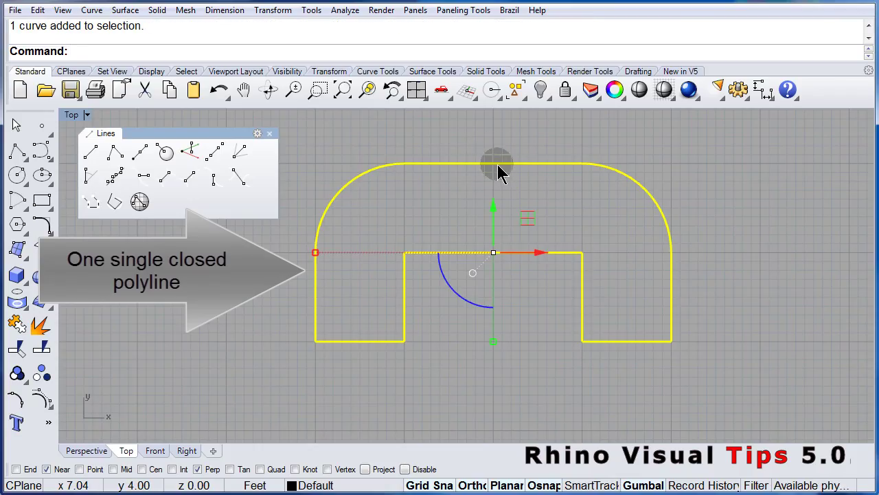
pyautogui.click(512, 283)
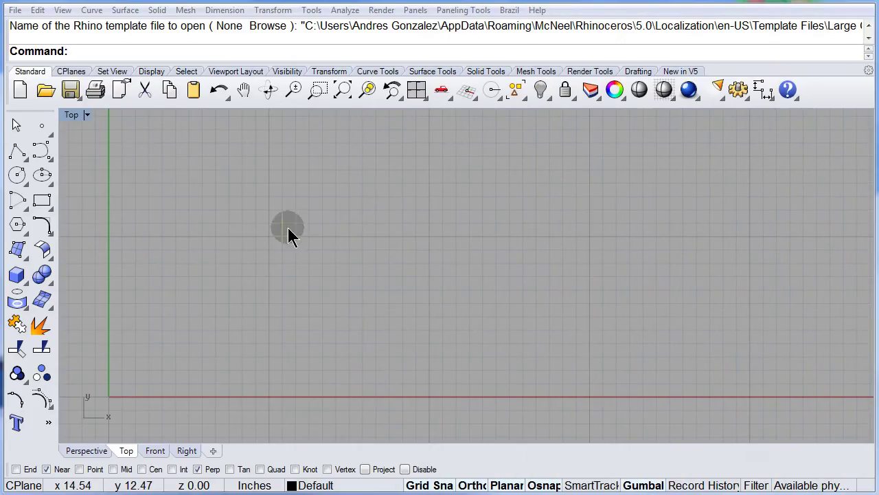
# Draw a horizontal BothSides line in the Top view with its middle at (24, 12), extending 12 in to each side.
pyautogui.click(17, 150)
pyautogui.moveTo(91, 147); pyautogui.dragTo(156, 123)
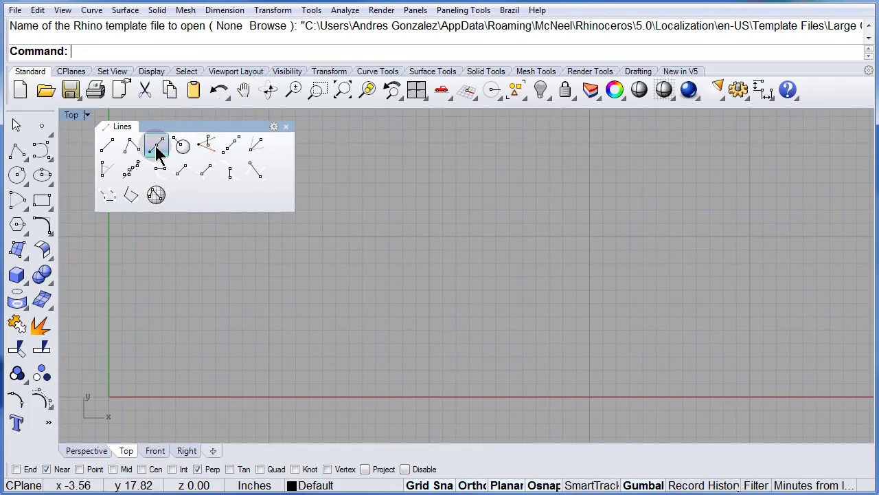
pyautogui.click(156, 147)
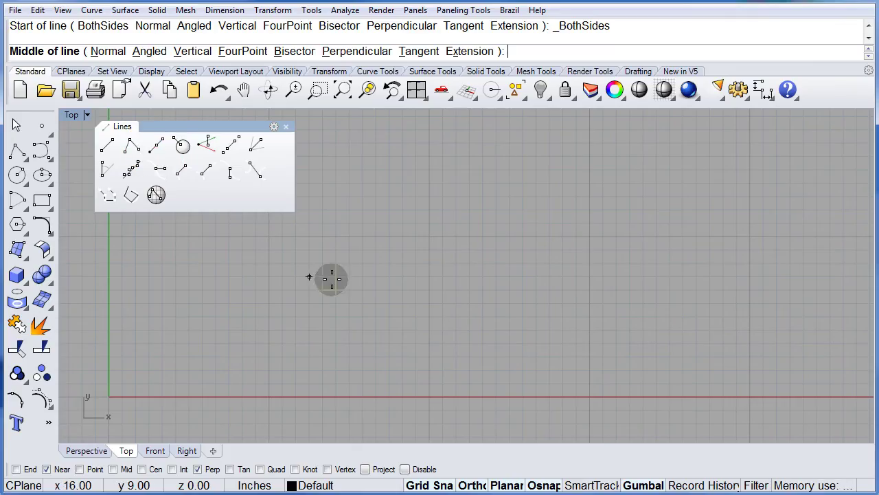
pyautogui.click(426, 236)
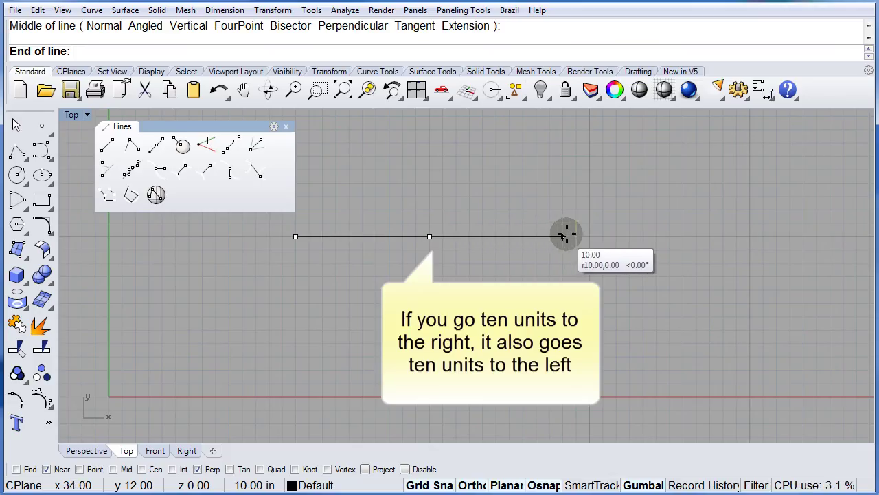
pyautogui.click(589, 236)
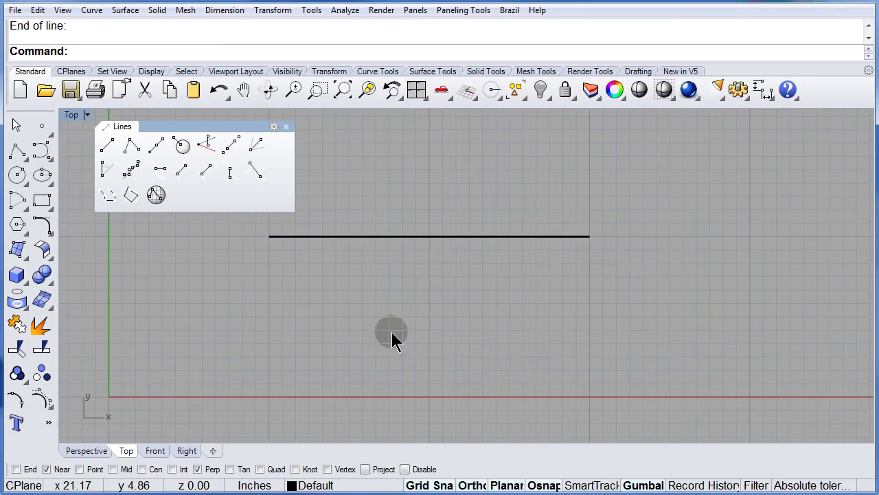
# In the Front view, draw a vertical BothSides line from the horizontal line's midpoint, using only the Mid snap and extending 12 in each way.
pyautogui.click(155, 454)
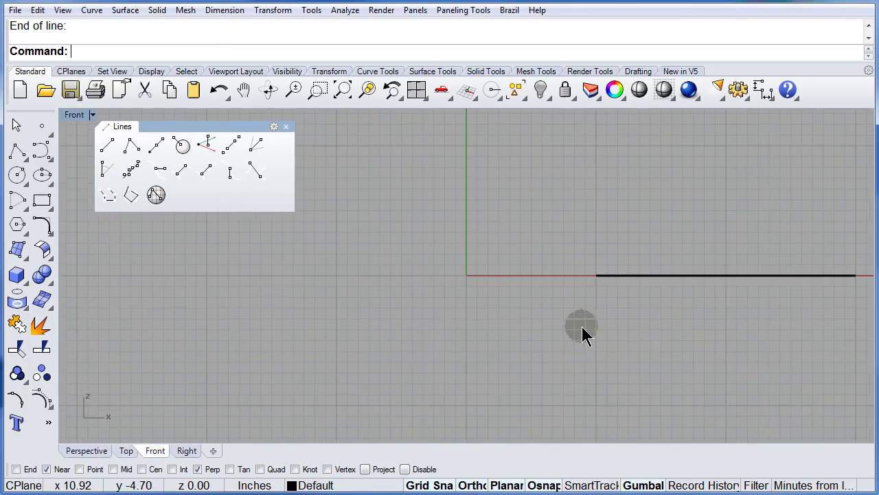
pyautogui.scroll(-2, 254, 323)
pyautogui.scroll(-3, 254, 322)
pyautogui.scroll(4, 457, 309)
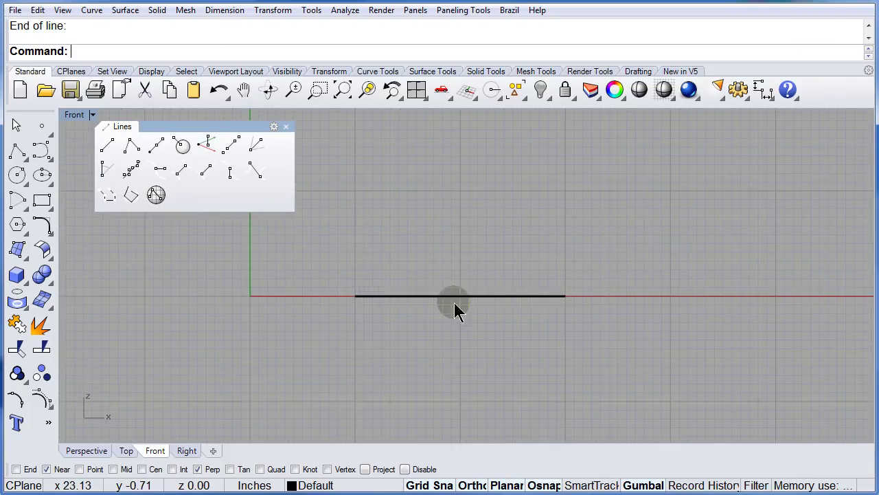
pyautogui.scroll(1, 464, 313)
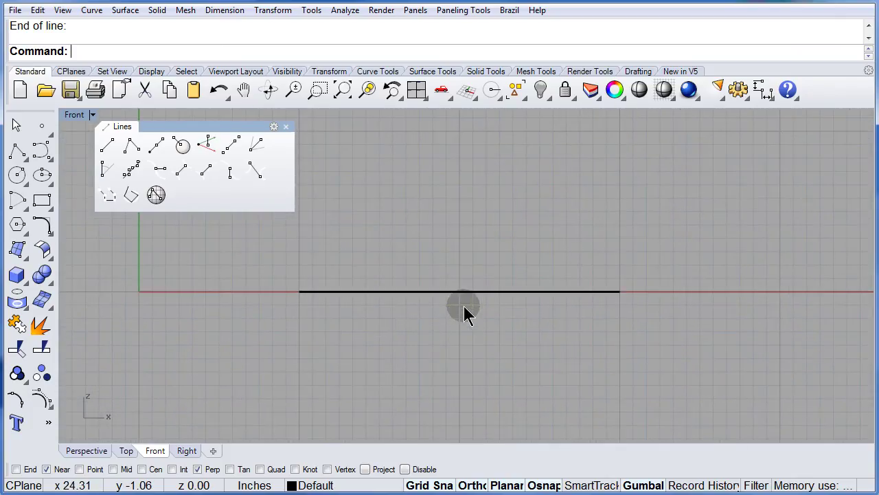
pyautogui.click(158, 146)
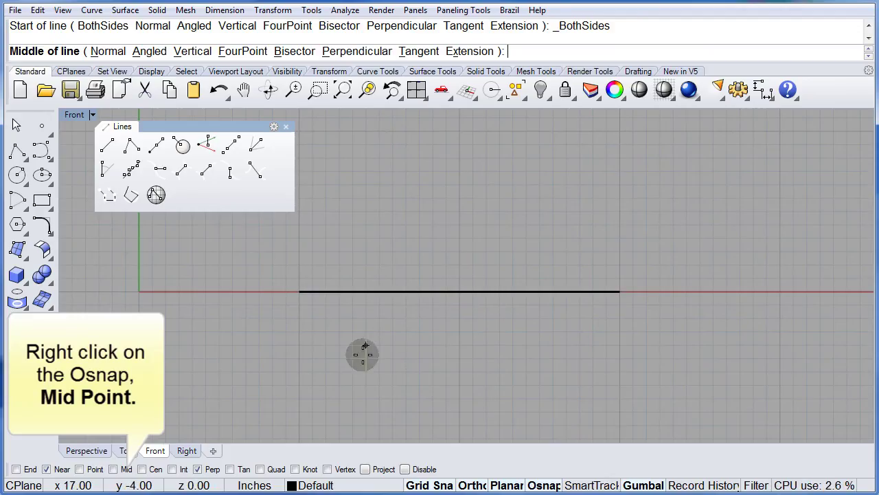
pyautogui.rightClick(114, 470)
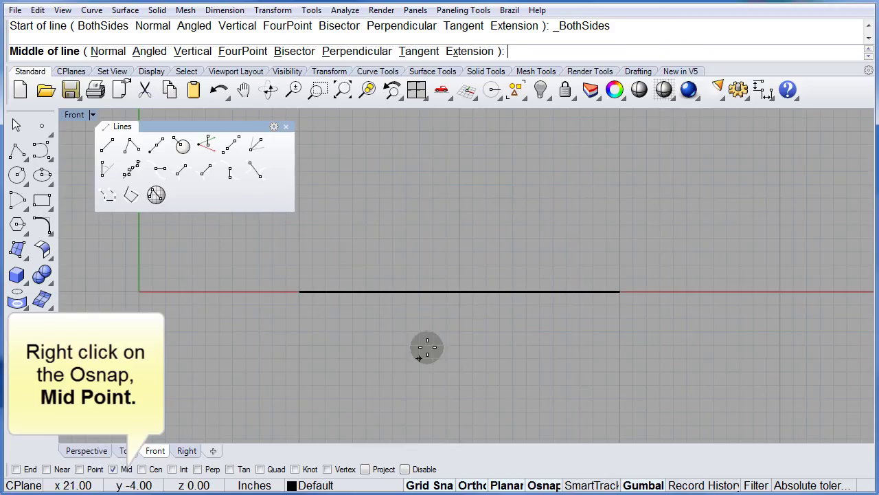
pyautogui.click(460, 293)
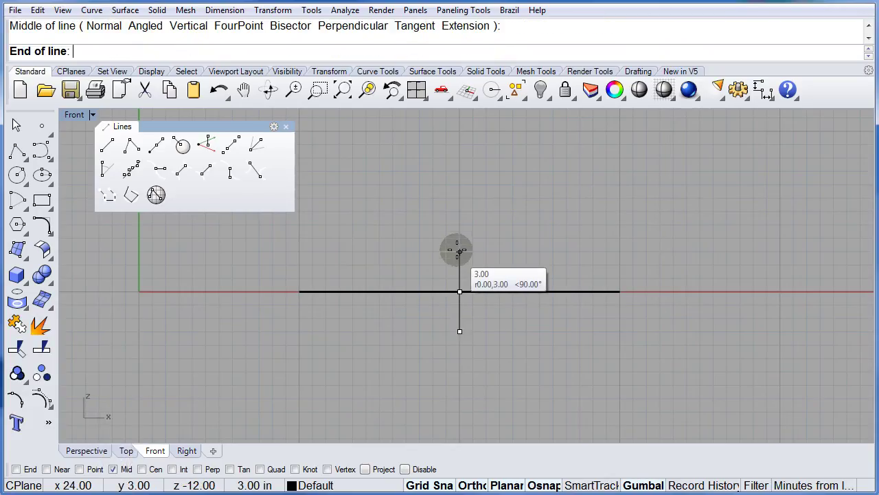
pyautogui.click(459, 133)
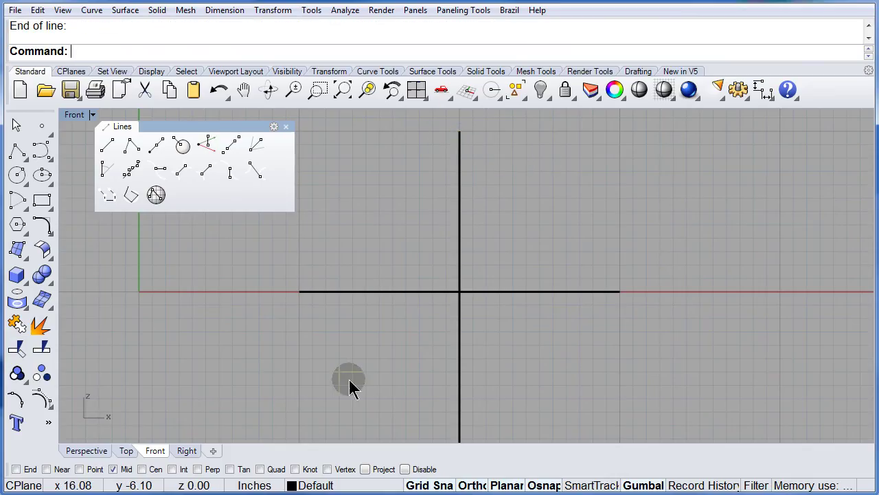
# In the Right view, draw a horizontal BothSides line centred on the vertical line's midpoint, extending 12 in to each side.
pyautogui.click(185, 450)
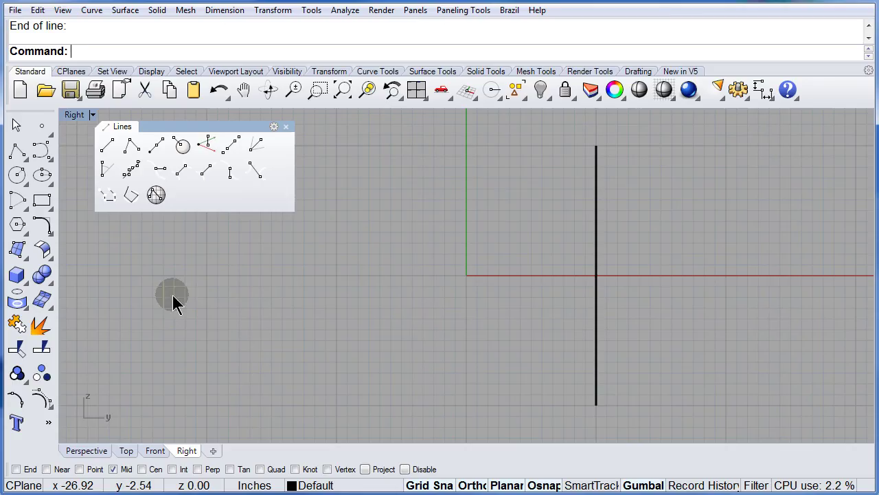
pyautogui.click(154, 147)
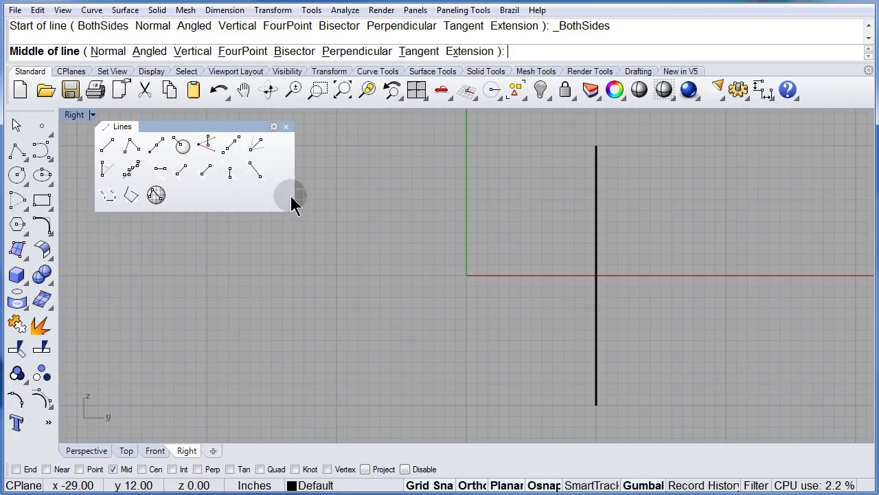
pyautogui.click(597, 274)
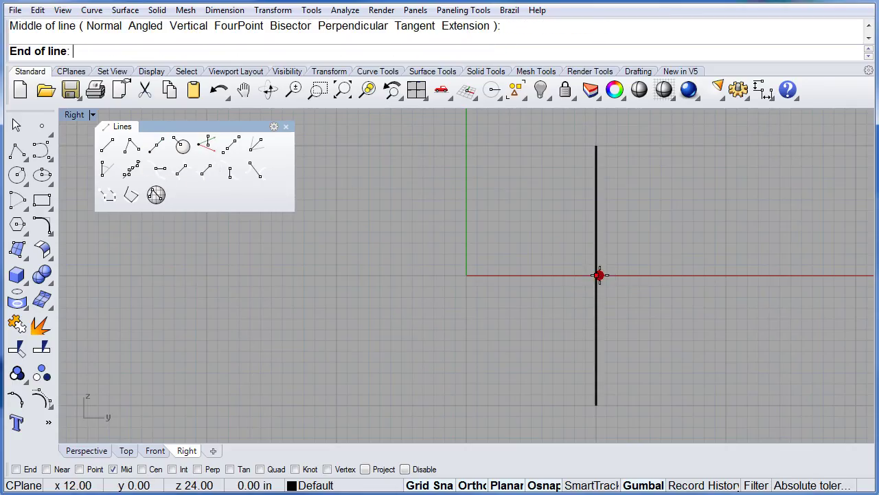
pyautogui.click(725, 276)
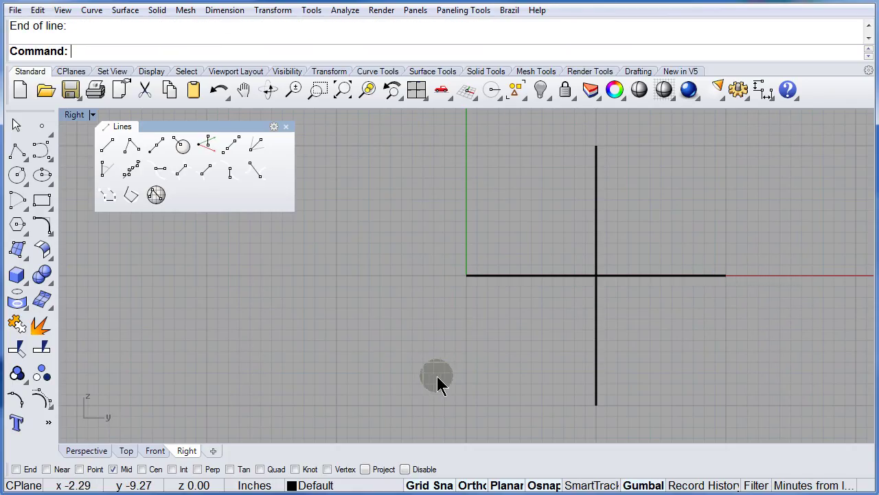
# Examine the three mutually crossing lines from an orbited Perspective view fitted to the geometry.
pyautogui.click(79, 451)
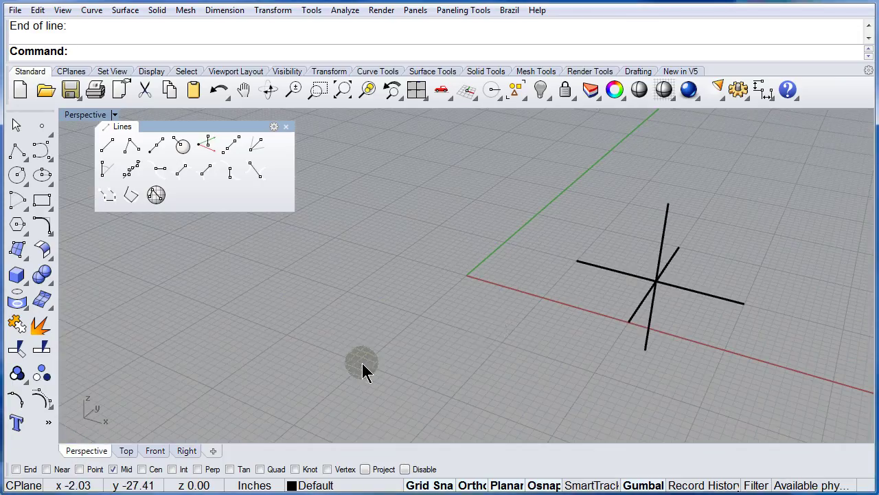
pyautogui.click(343, 91)
pyautogui.moveTo(512, 343); pyautogui.dragTo(509, 314, button='right')
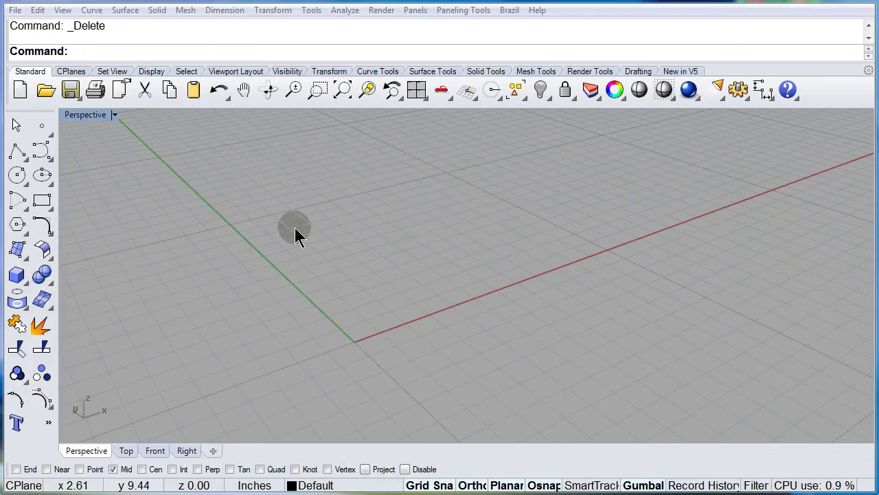
# Create a solid sphere centred on the origin in the Perspective view, setting its radius along the positive X axis.
pyautogui.click(17, 276)
pyautogui.moveTo(80, 272); pyautogui.dragTo(123, 235)
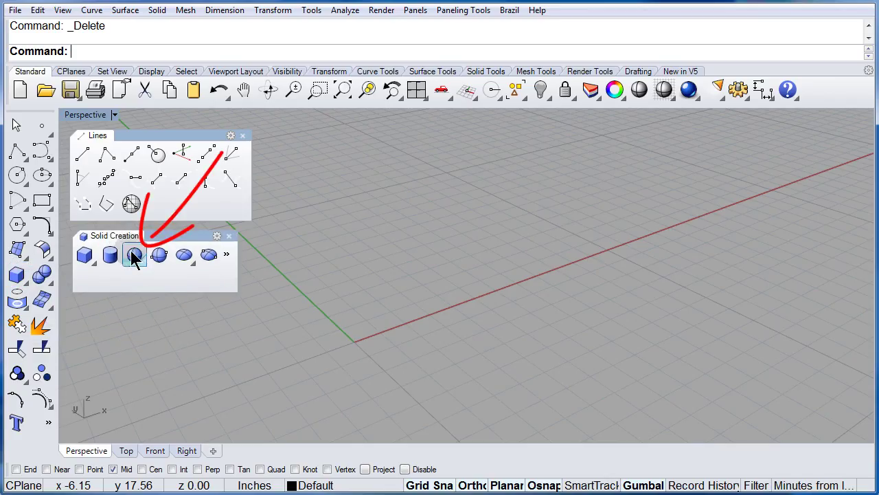
pyautogui.click(134, 256)
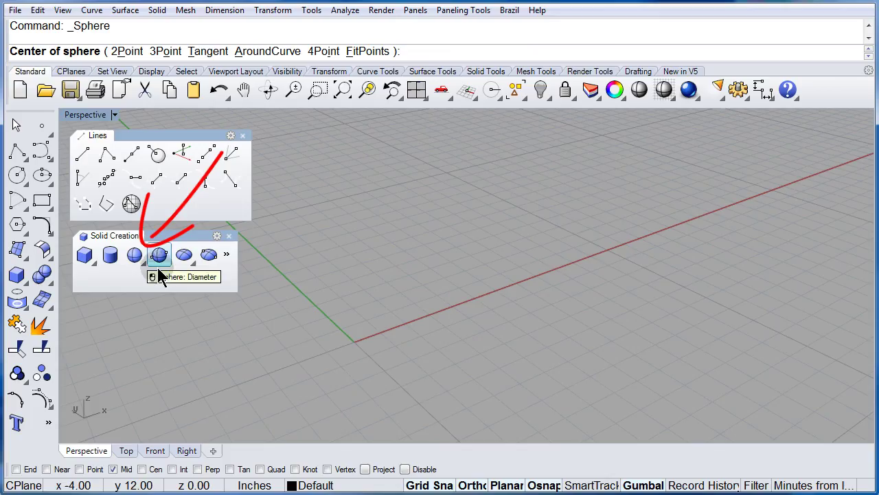
pyautogui.click(353, 342)
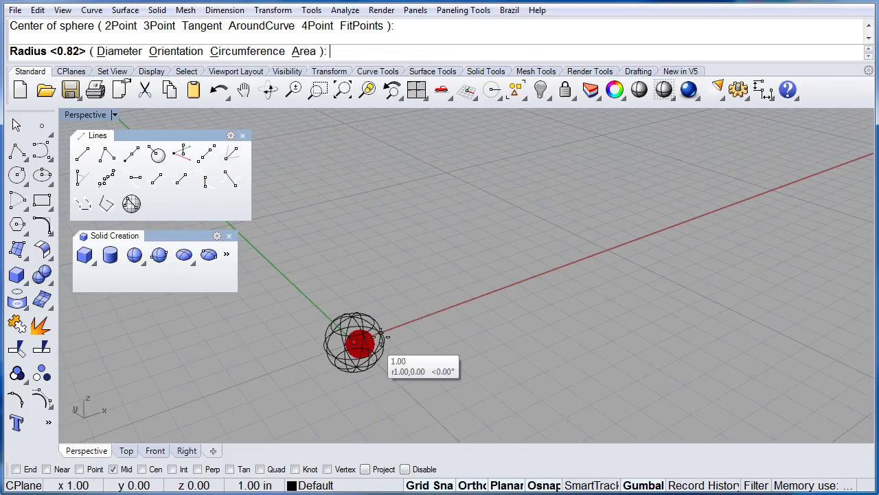
pyautogui.click(459, 306)
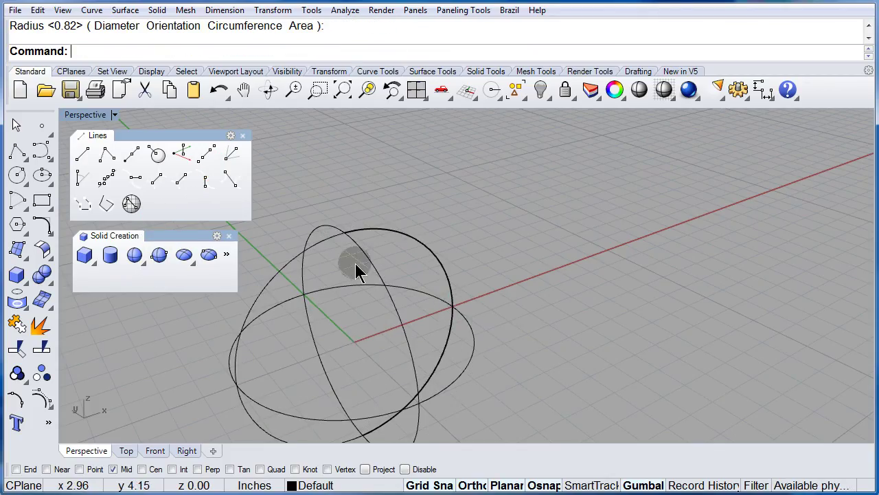
# Switch the Perspective viewport to Shaded display mode and bring the whole sphere into view.
pyautogui.click(79, 117)
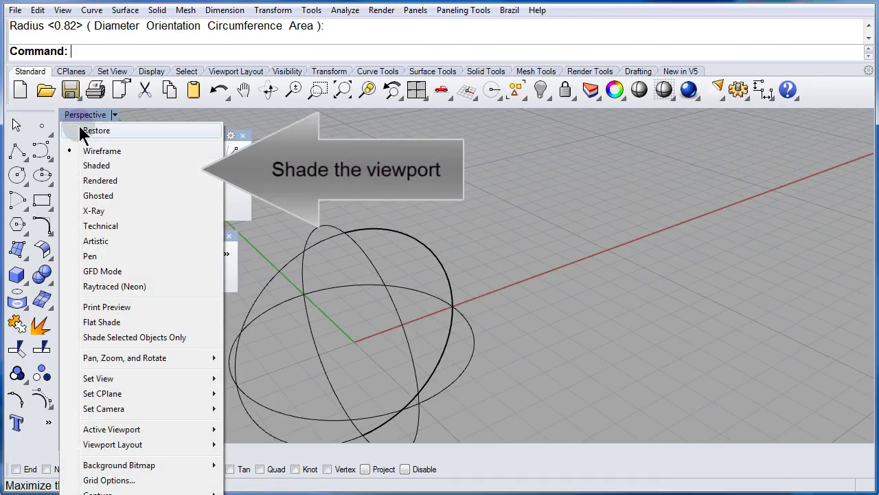
pyautogui.click(121, 169)
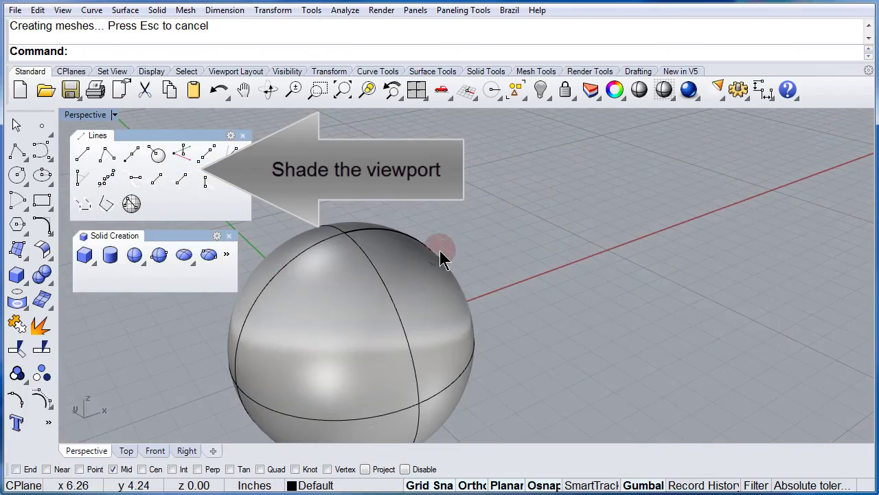
pyautogui.click(516, 277)
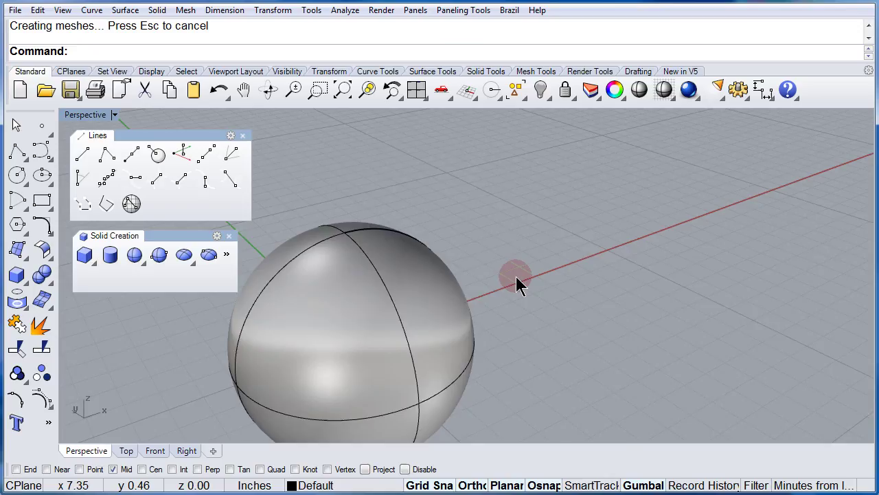
pyautogui.scroll(-3, 516, 277)
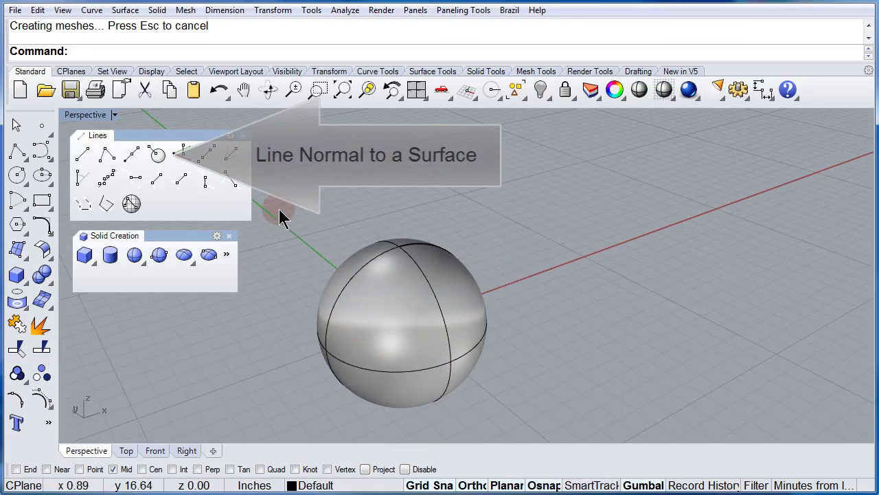
# Draw a Surface Normal line outward from the sphere's upper right, from about (1.48, -1.65, 3.33) to about (3.58, -4.00, 8.06).
pyautogui.click(157, 154)
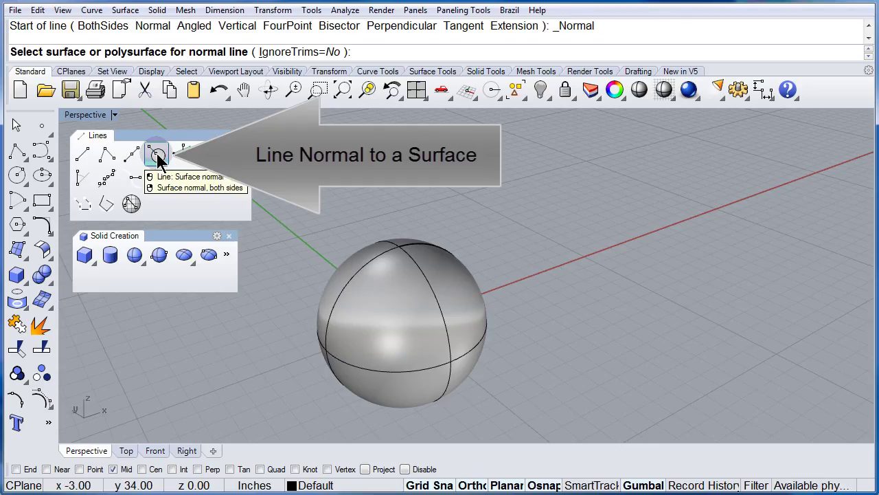
pyautogui.click(452, 279)
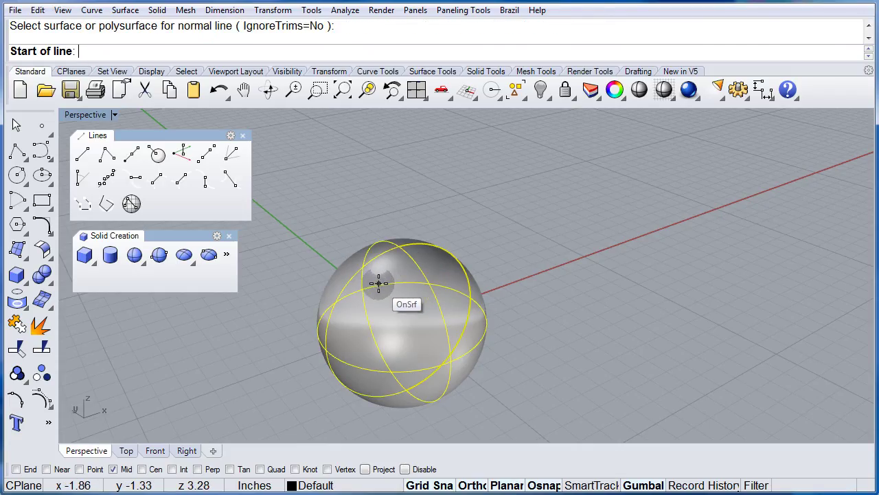
pyautogui.click(447, 264)
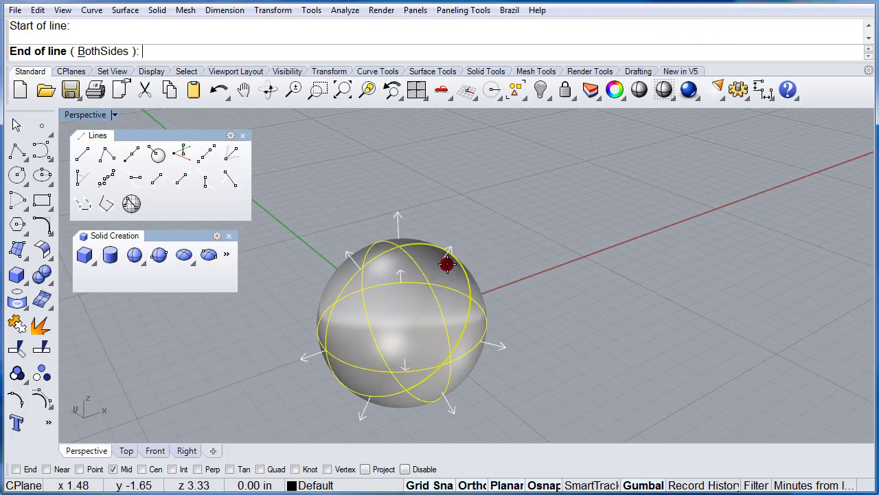
pyautogui.click(518, 187)
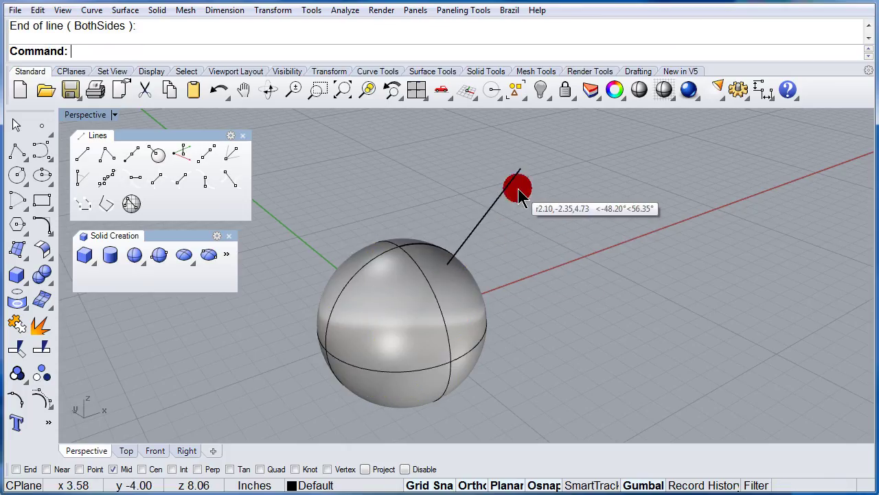
# Draw a second Surface Normal line projecting outward from the upper left of the sphere.
pyautogui.rightClick(526, 236)
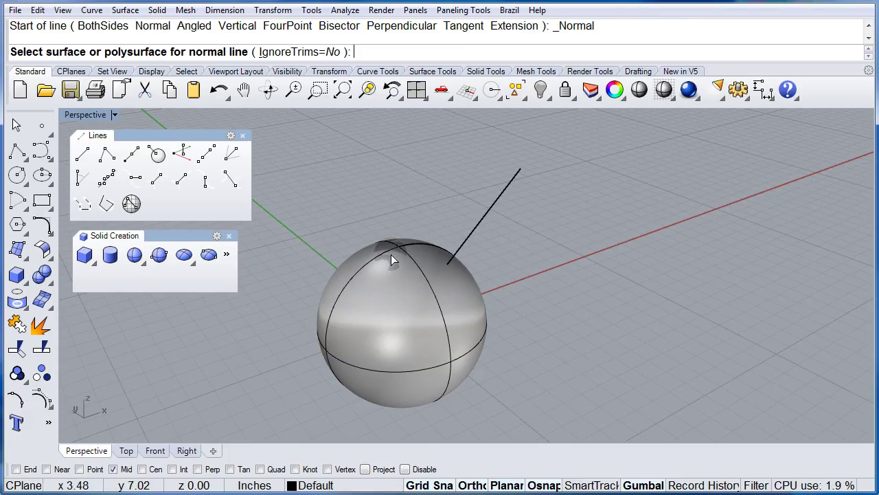
pyautogui.click(392, 282)
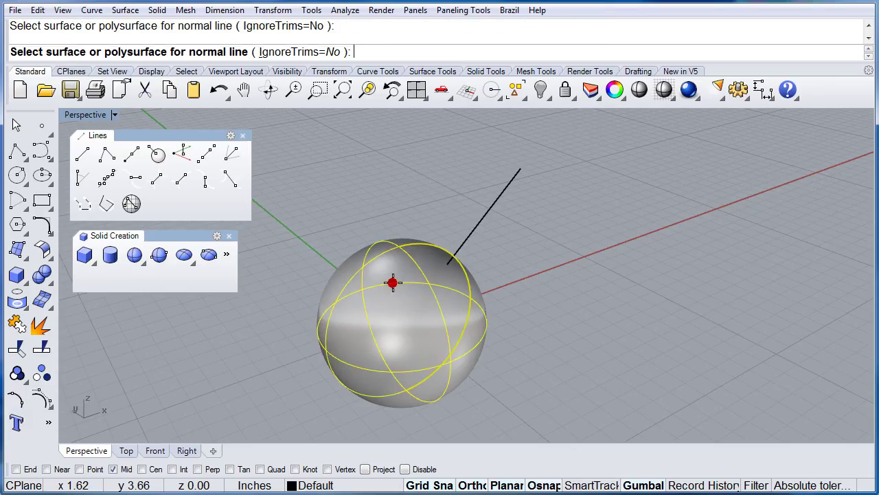
pyautogui.click(357, 258)
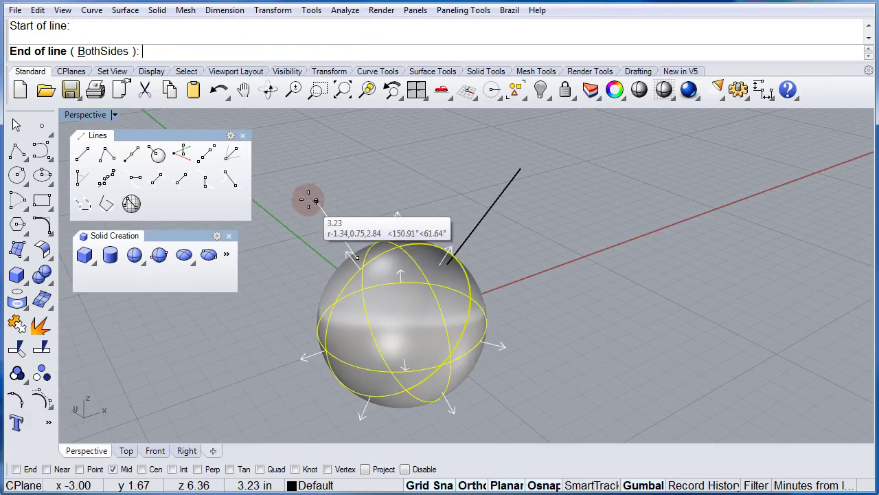
pyautogui.click(297, 174)
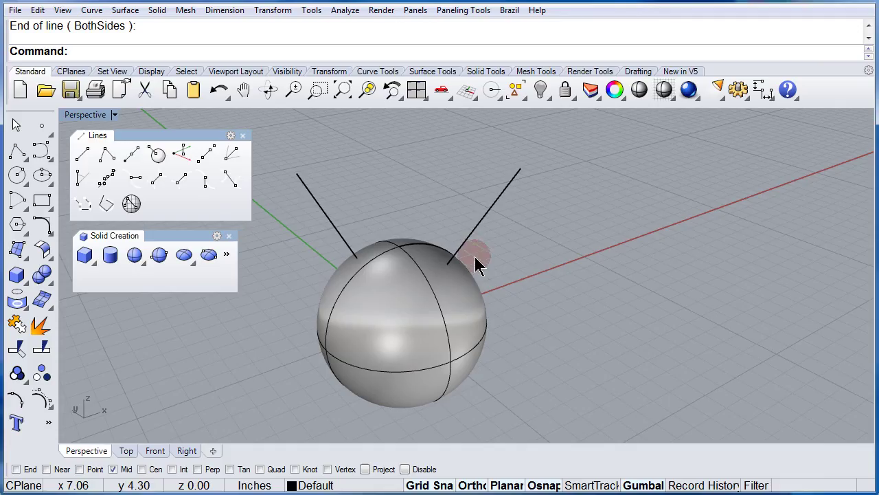
# Draw a line vertical to the CPlane, rising from (9, 0, 0) on the X axis beside the sphere.
pyautogui.moveTo(522, 376); pyautogui.dragTo(477, 335, button='right')
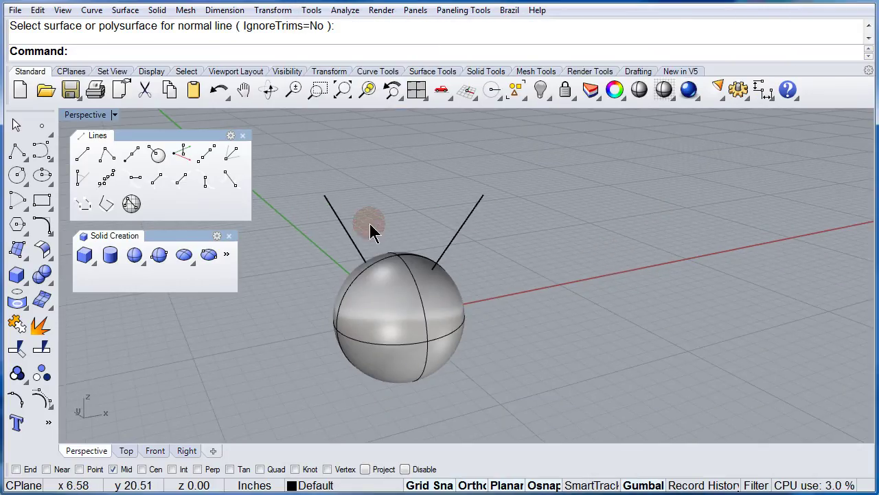
pyautogui.click(181, 159)
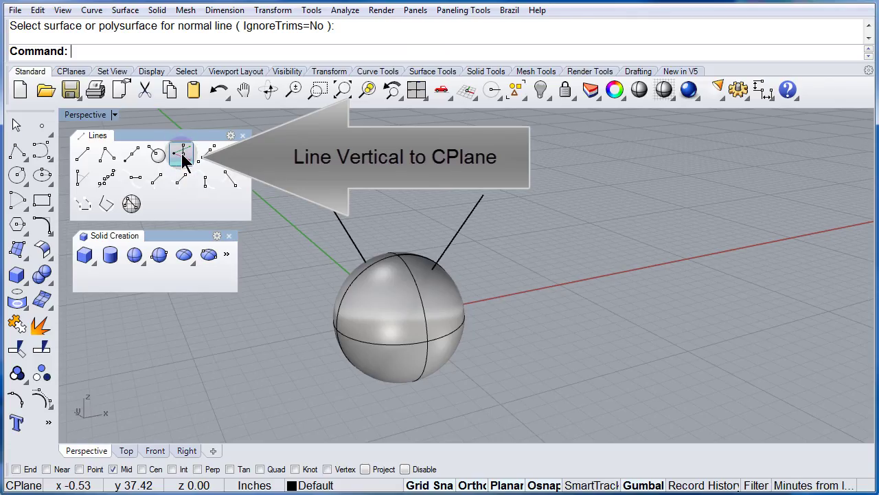
pyautogui.click(181, 155)
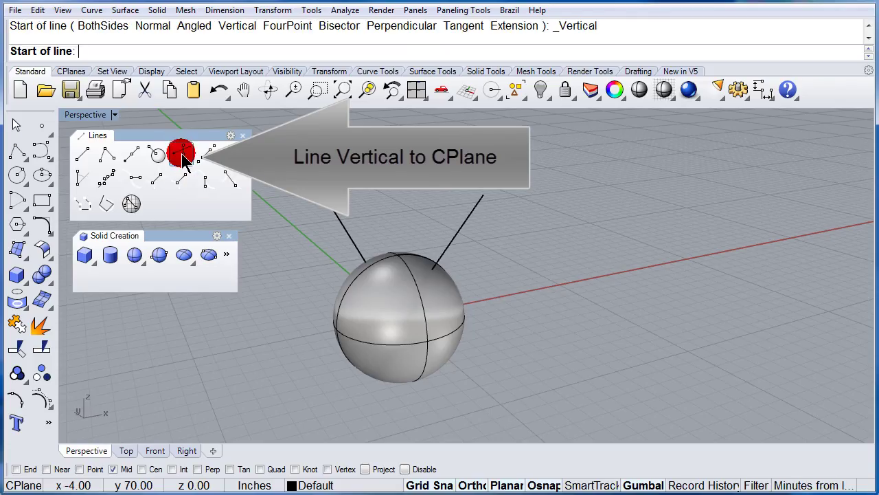
pyautogui.click(524, 291)
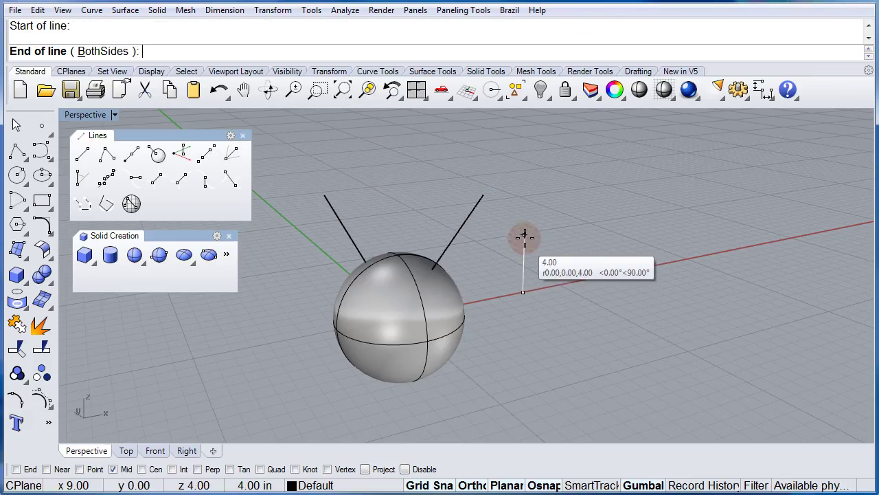
pyautogui.click(526, 160)
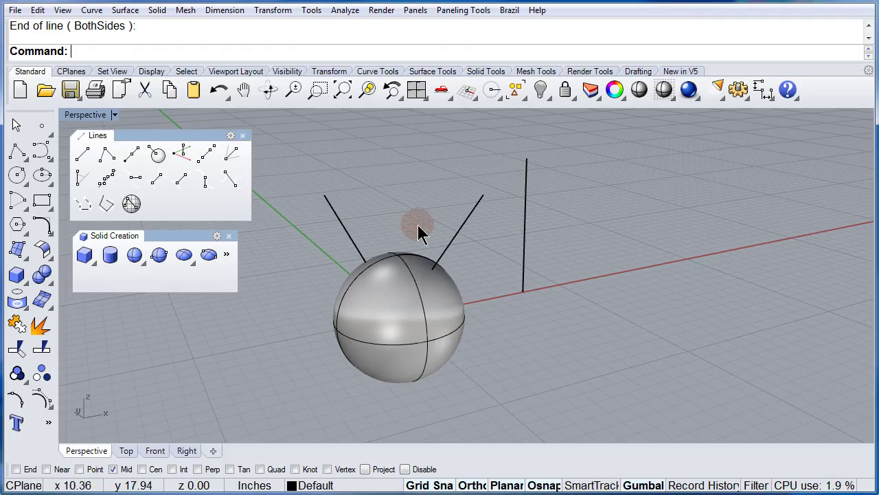
# Draw another line vertical to the CPlane, rising from about (15, 0, 0) on the X axis.
pyautogui.click(186, 157)
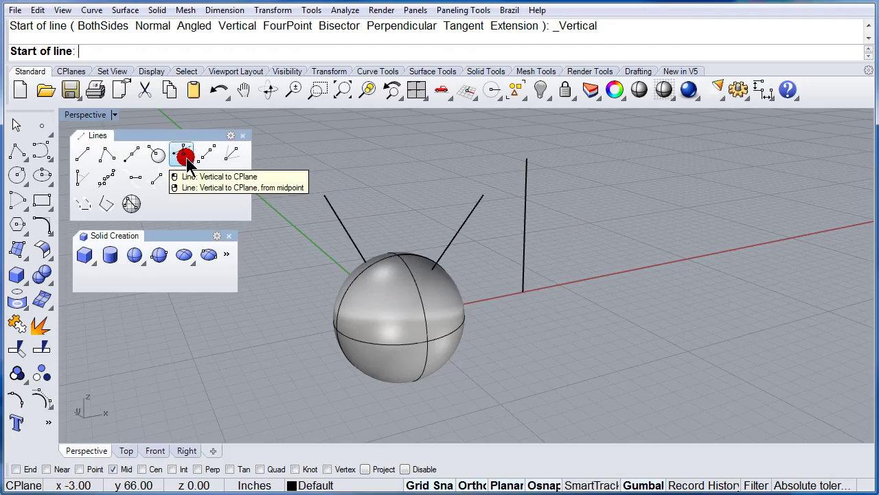
pyautogui.click(589, 277)
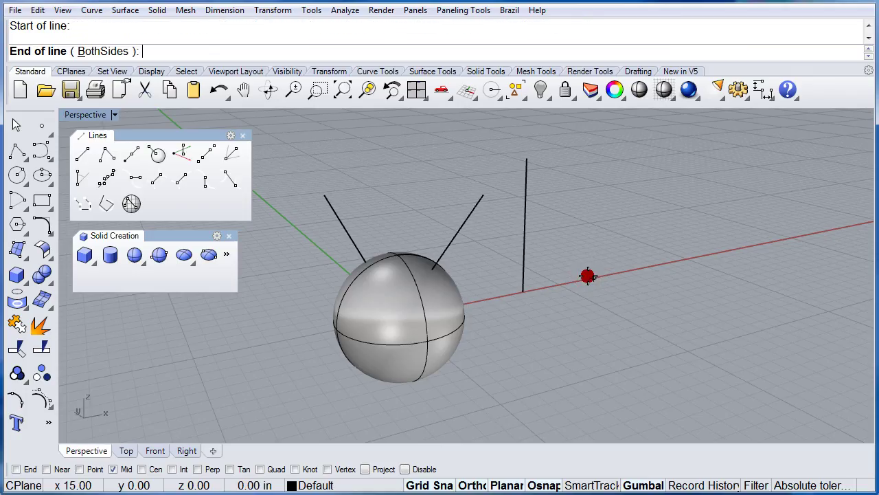
pyautogui.click(601, 150)
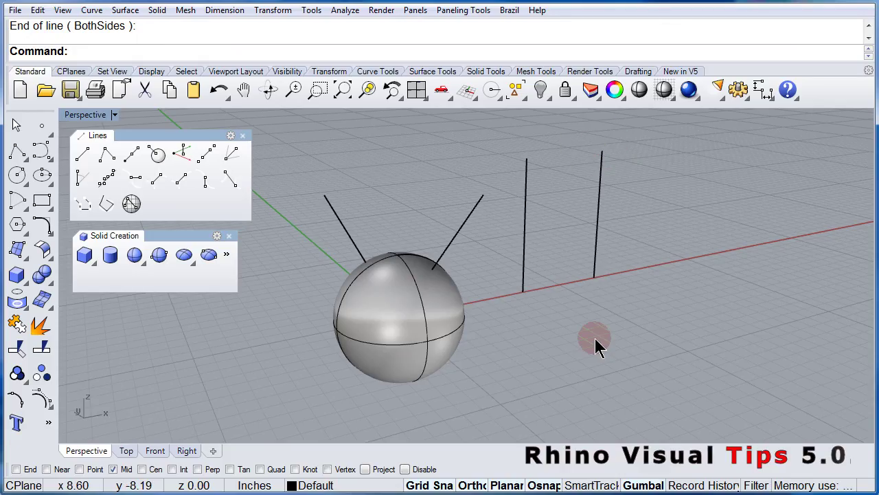
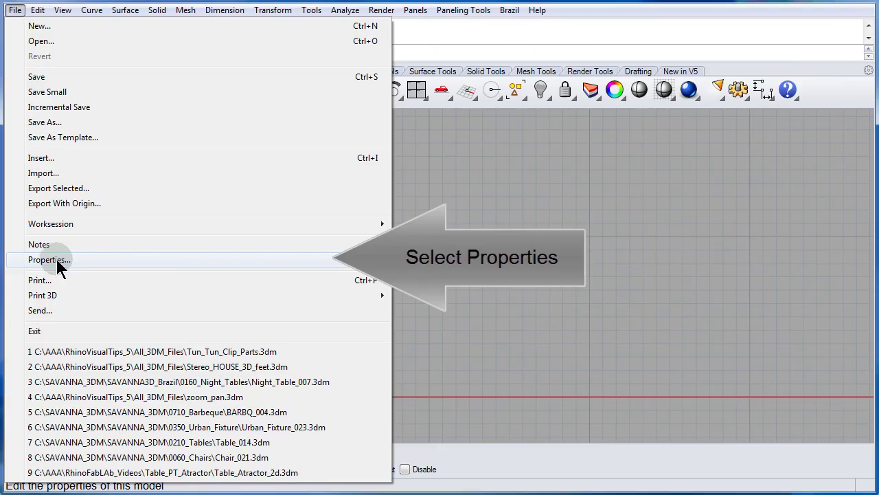
# Review which Cursor ToolTips are enabled under the Modeling Aids options in the document properties, and accept the settings.
pyautogui.click(58, 261)
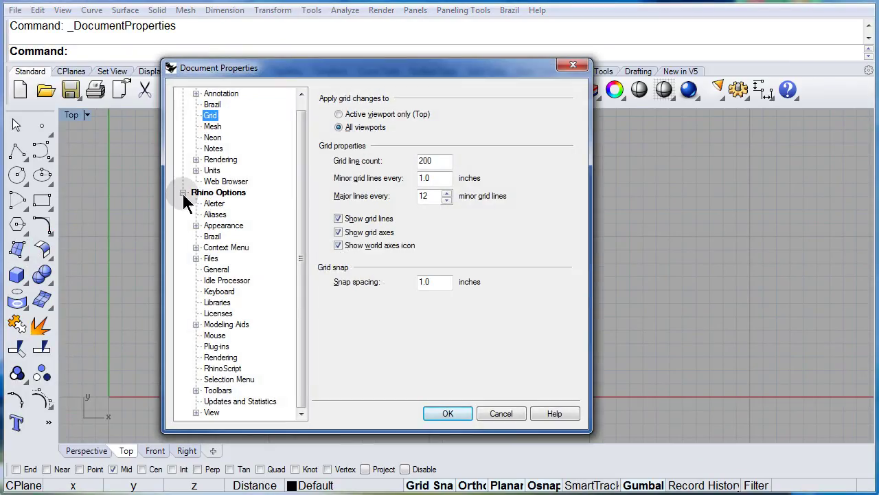
pyautogui.click(183, 192)
pyautogui.click(182, 94)
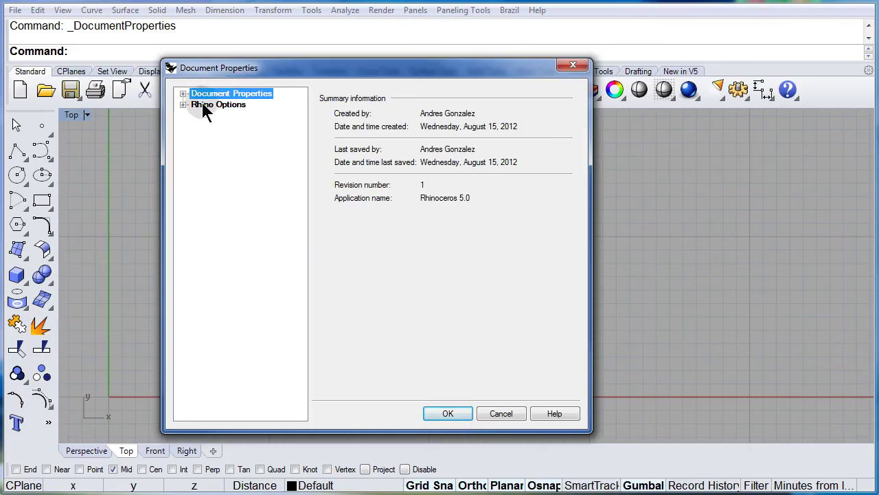
pyautogui.click(183, 105)
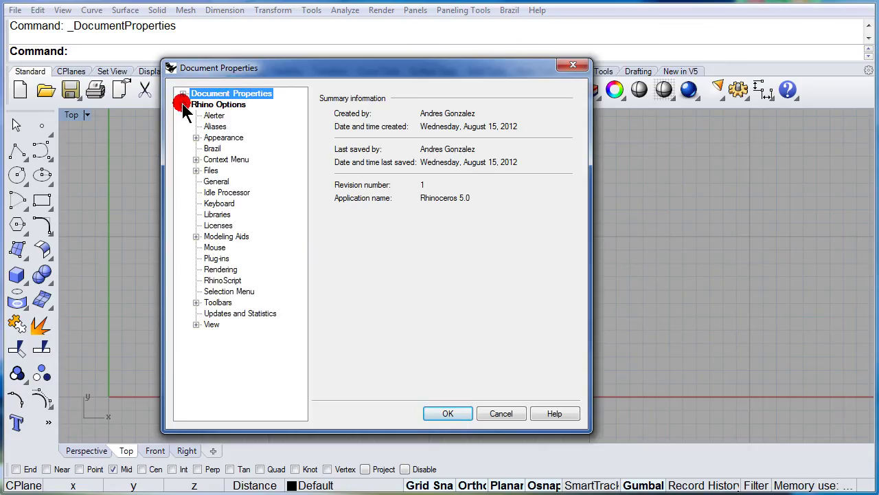
pyautogui.click(196, 236)
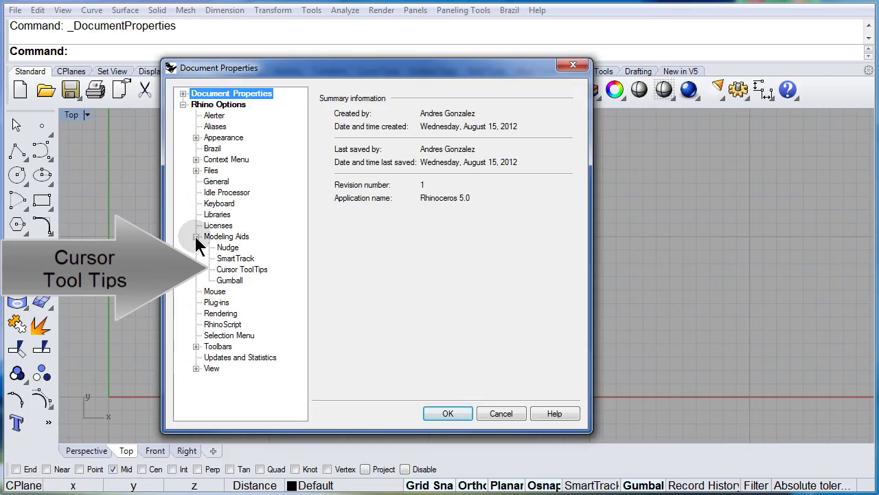
pyautogui.click(229, 270)
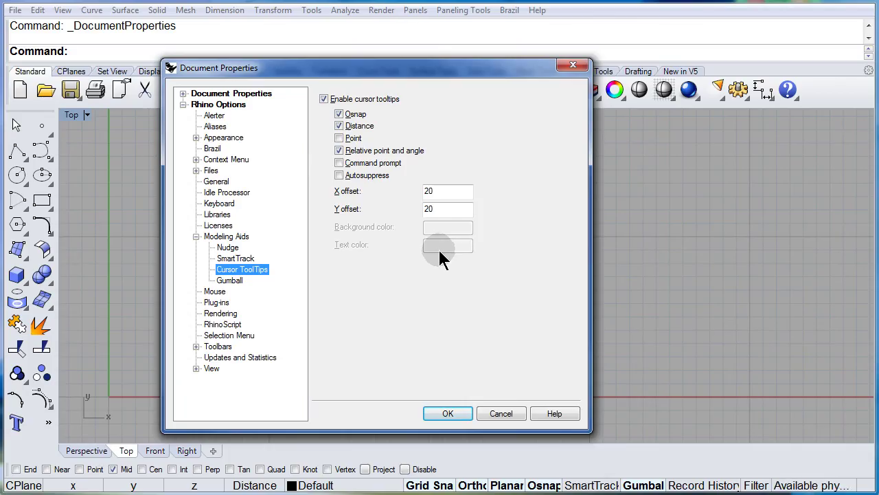
pyautogui.click(440, 411)
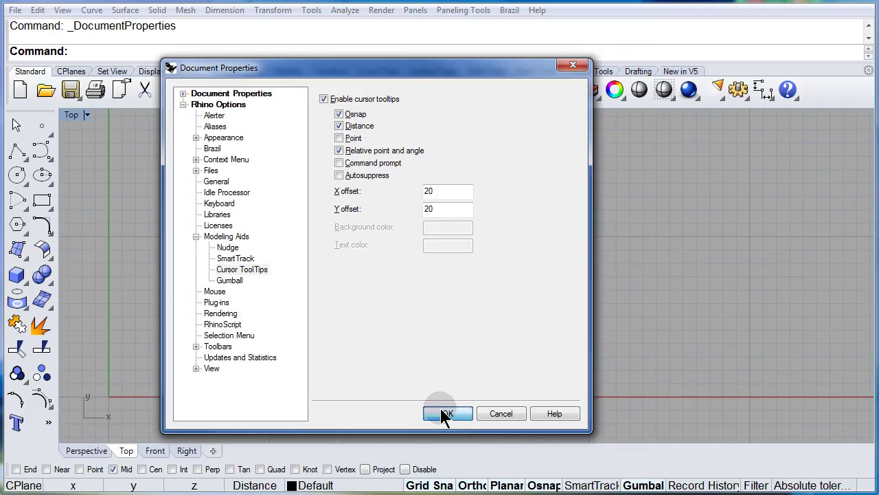
pyautogui.click(443, 412)
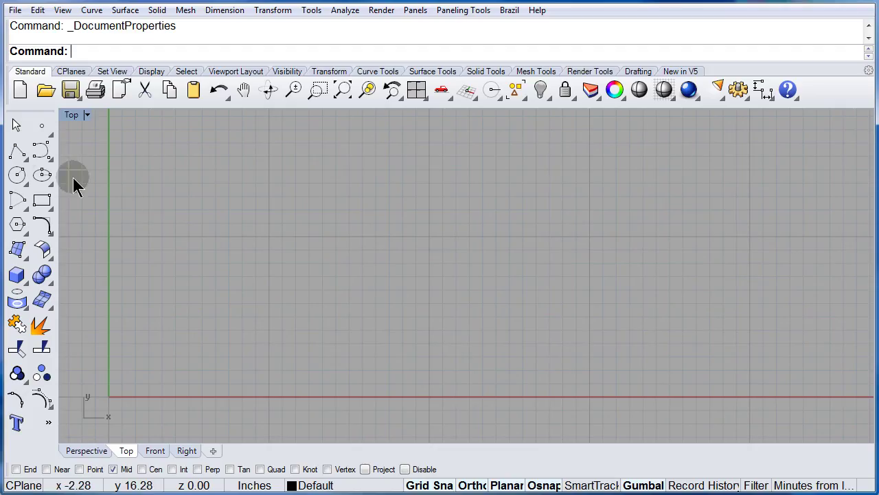
# Float the Lines tool set over the Top view and, turning Ortho off midway, draw a horizontal line from (24, 12) to (36, 12).
pyautogui.click(17, 160)
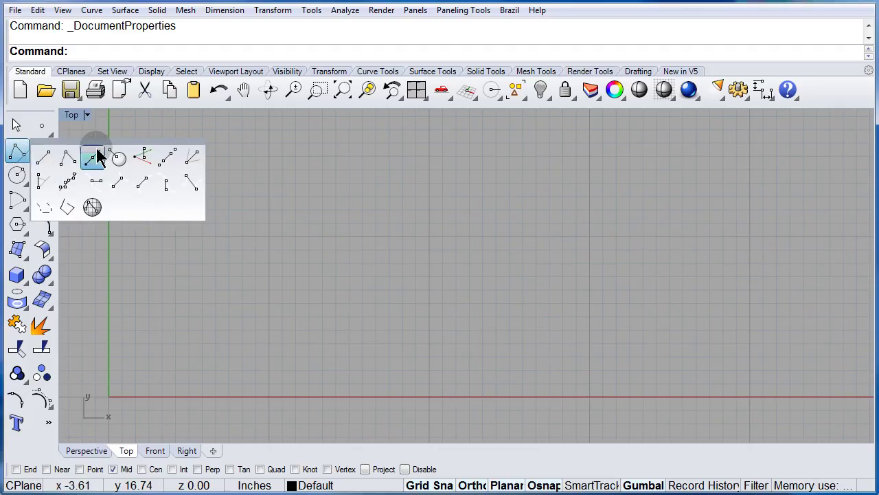
pyautogui.moveTo(120, 143); pyautogui.dragTo(165, 129)
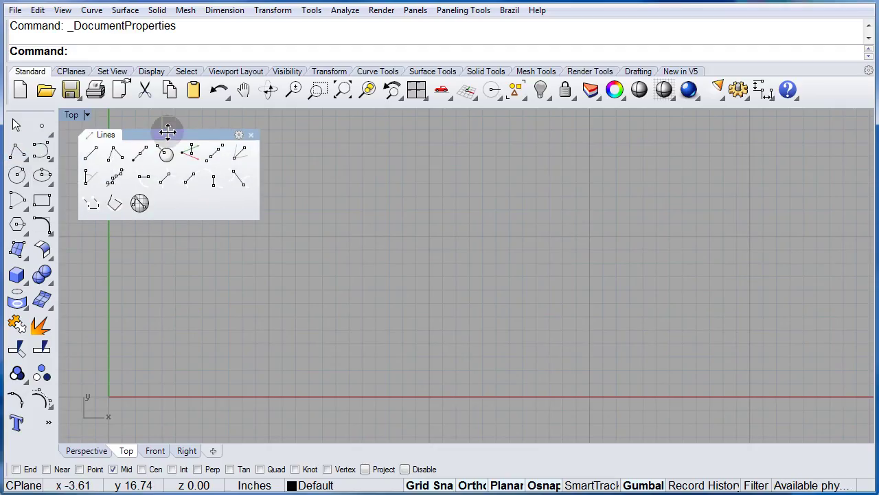
pyautogui.click(92, 157)
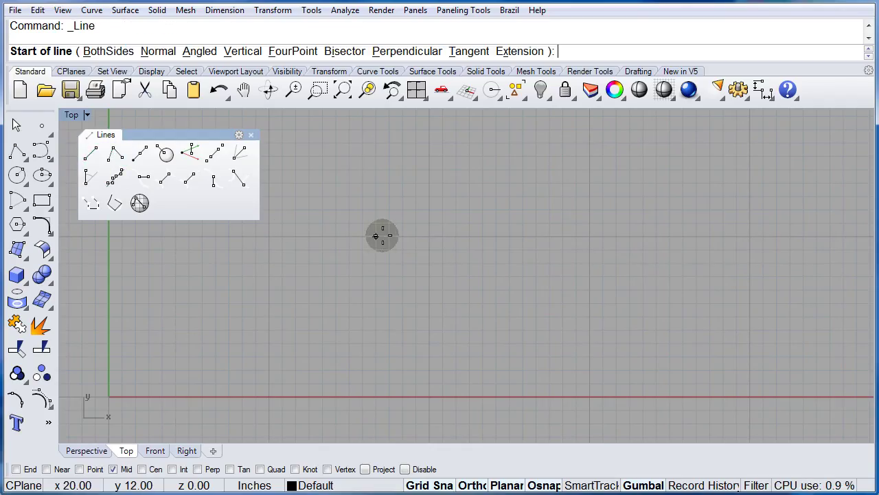
pyautogui.click(429, 236)
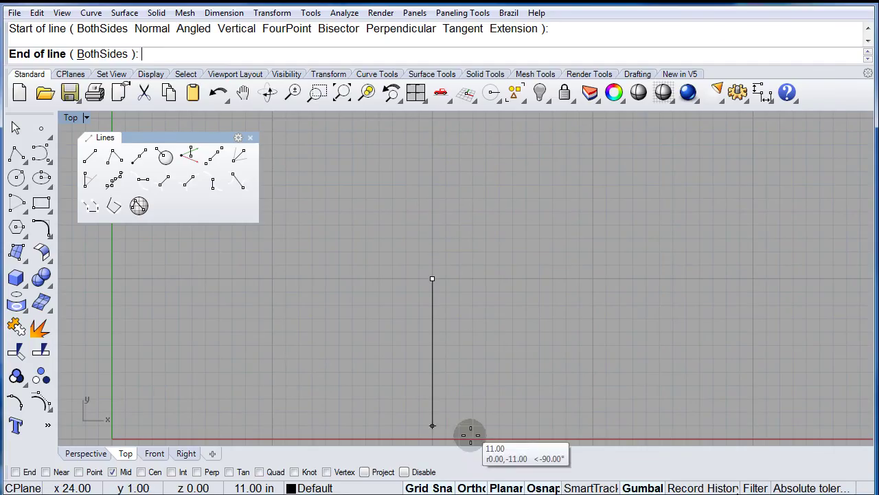
pyautogui.click(474, 487)
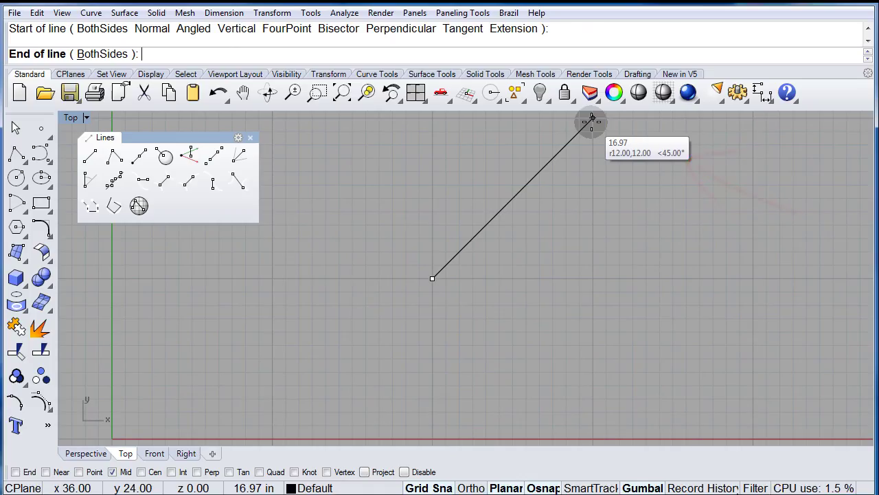
pyautogui.click(591, 279)
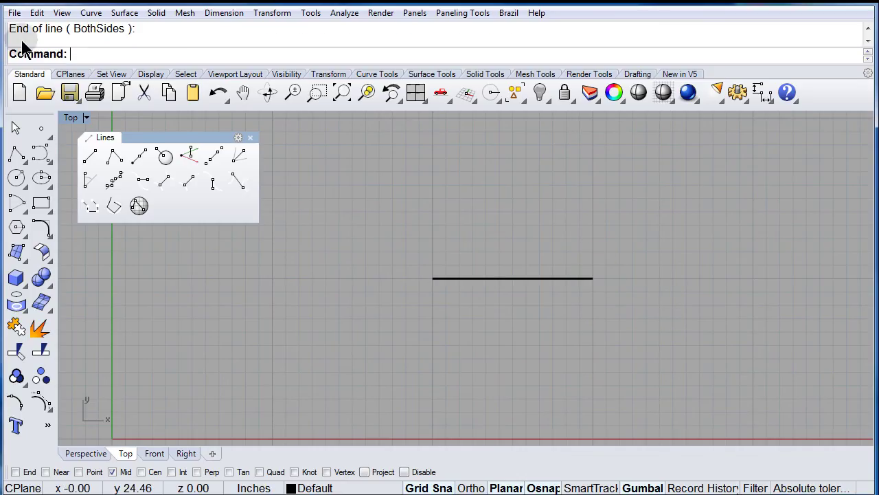
# Examine the Cursor ToolTips options under Modeling Aids in the document properties again, and accept them.
pyautogui.click(14, 13)
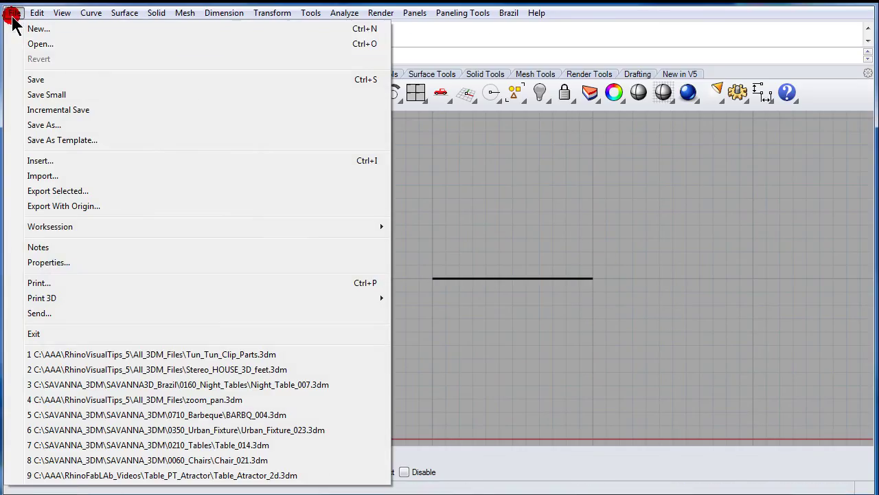
pyautogui.click(44, 263)
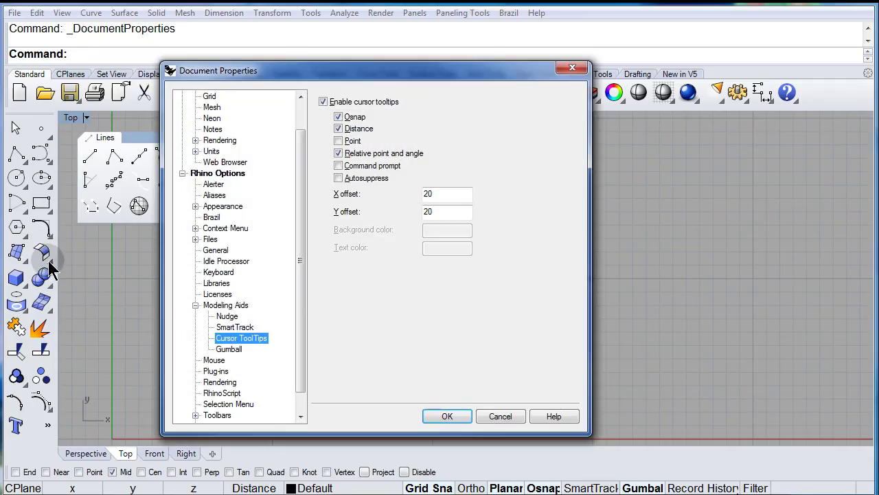
pyautogui.click(229, 339)
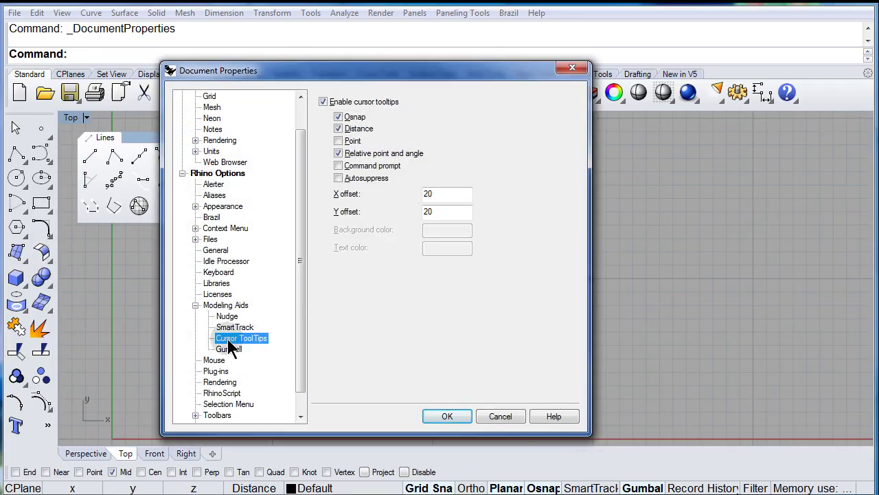
pyautogui.click(270, 337)
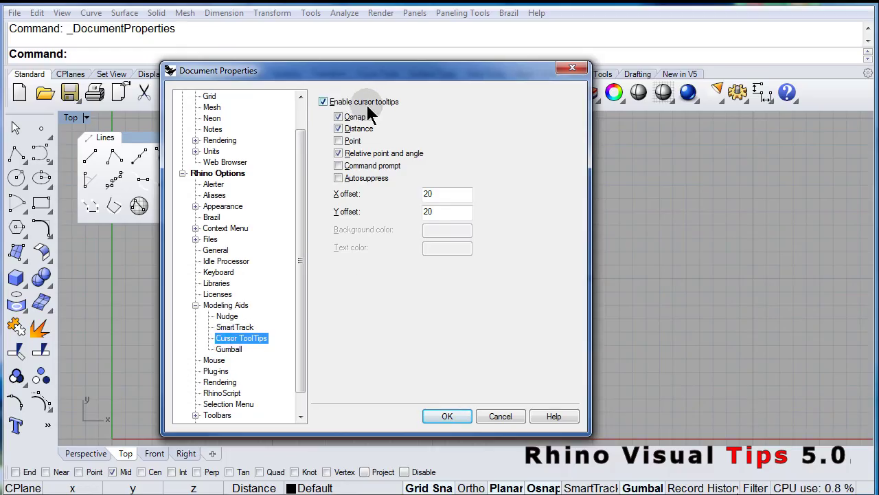
pyautogui.click(452, 417)
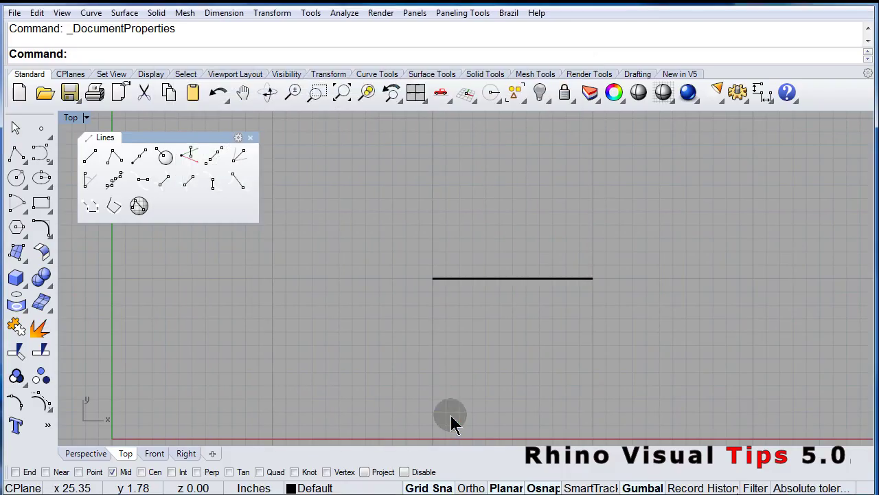